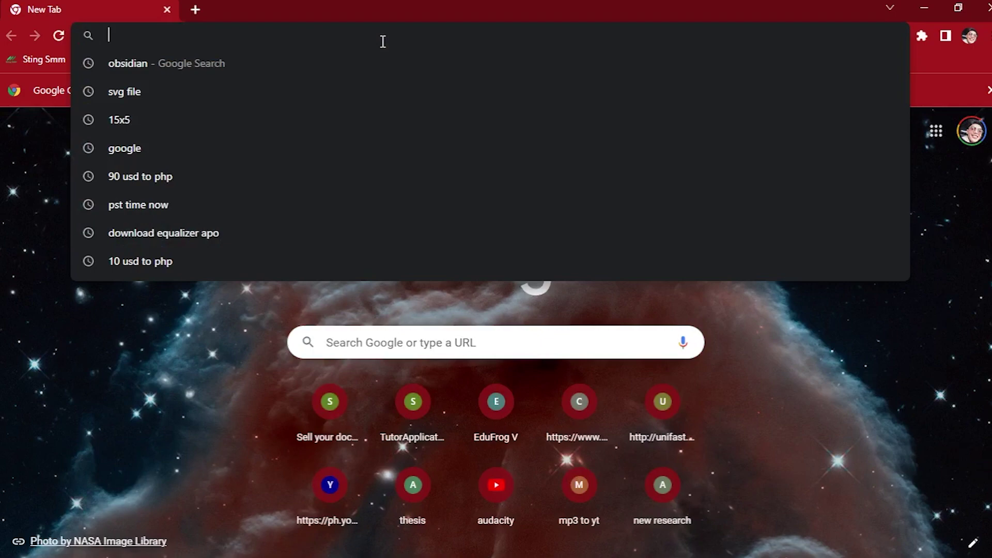
Search 'd-id ai', open the official d-id.com site and dismiss its Canva promo banner
type("d")
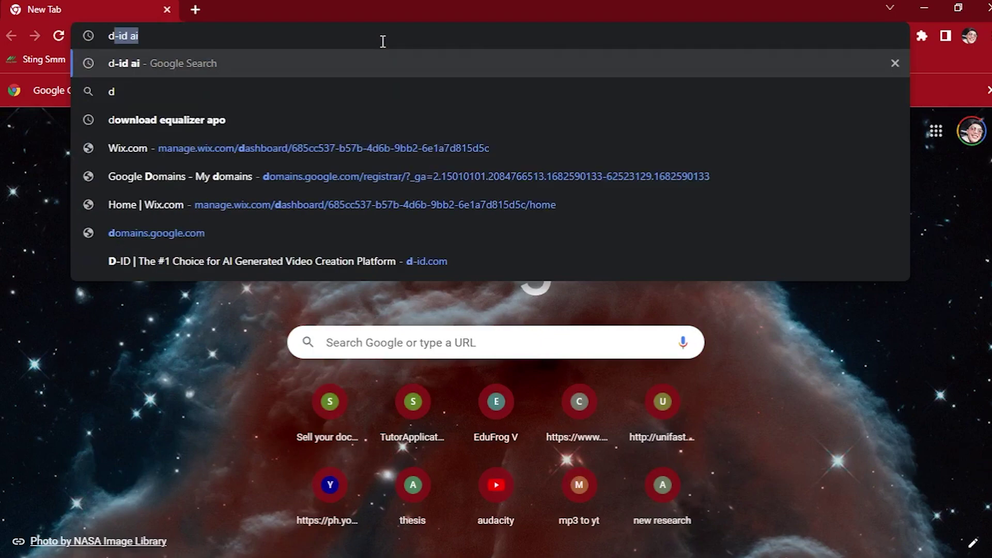
key("Return")
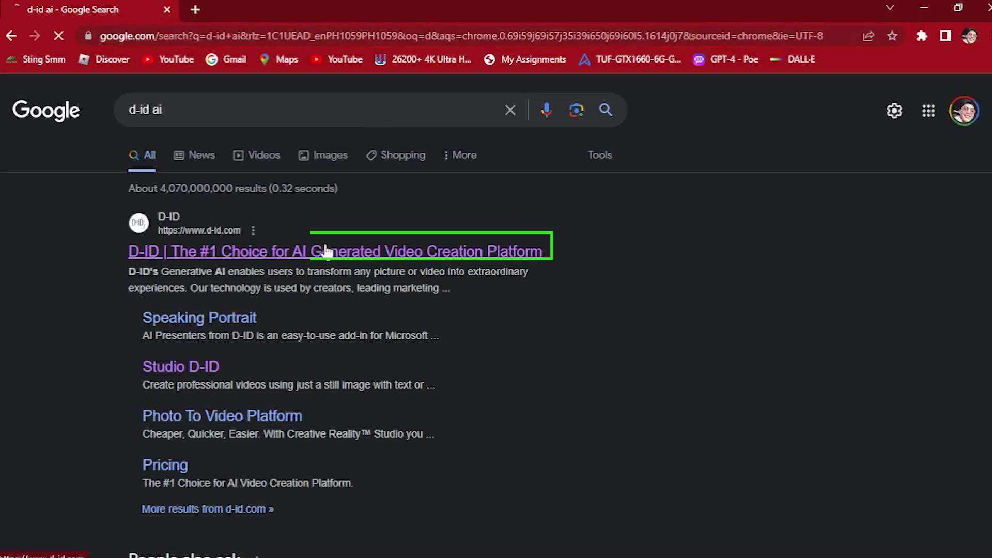
left_click(345, 237)
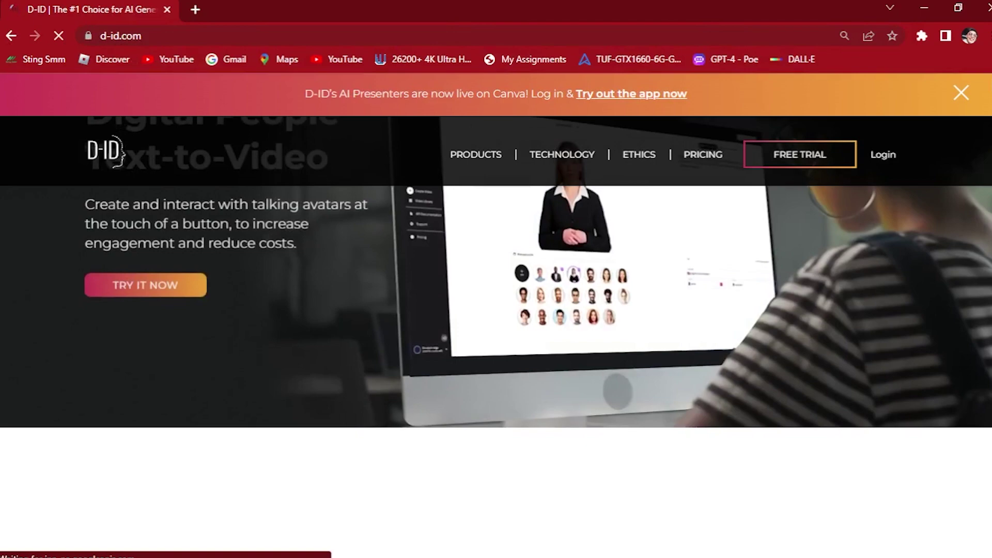
left_click(961, 94)
scroll(894, 167, "down", 10)
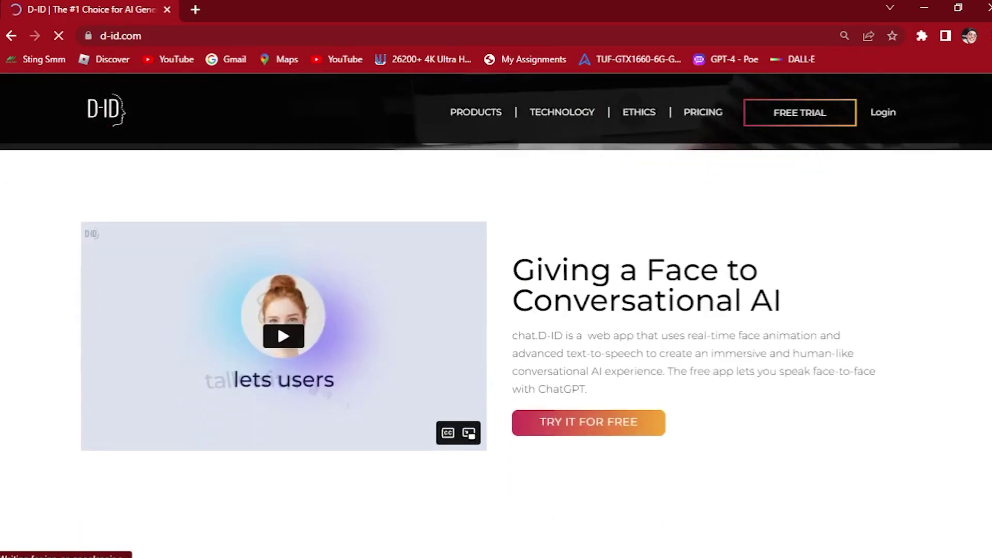
scroll(92, 390, "down", 7)
scroll(92, 390, "up", 20)
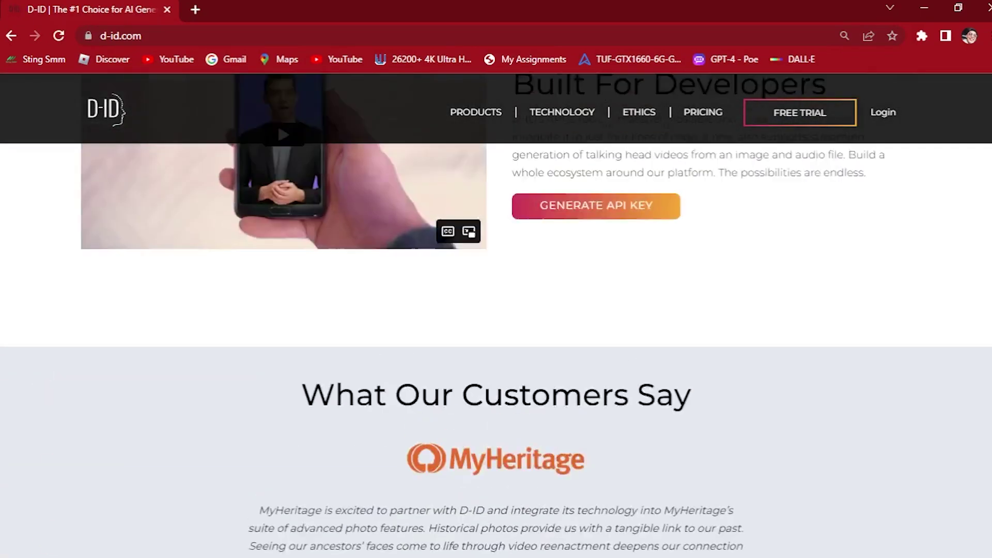
scroll(92, 390, "up", 4)
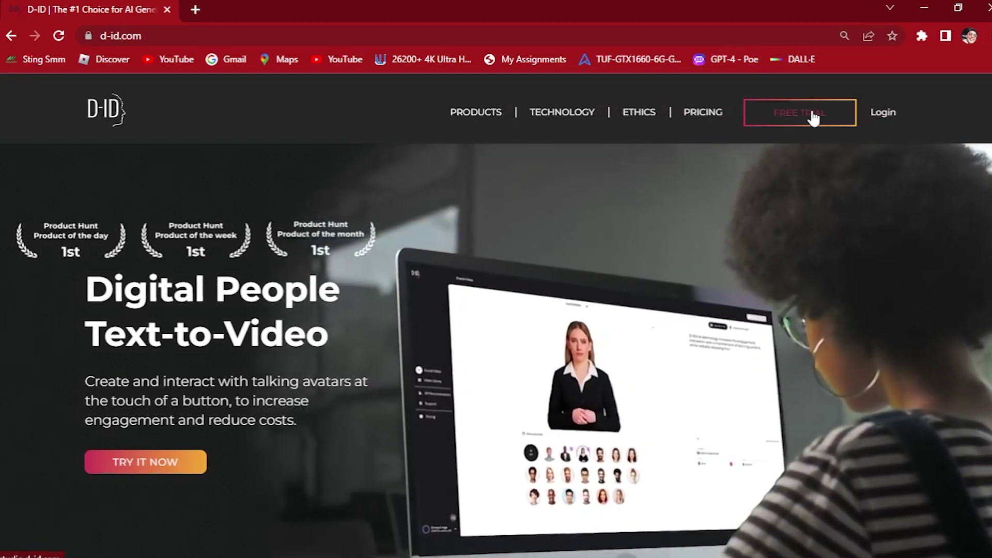
Start the D-ID Studio free trial and create a video with the young dark-haired man in a suit
left_click(811, 115)
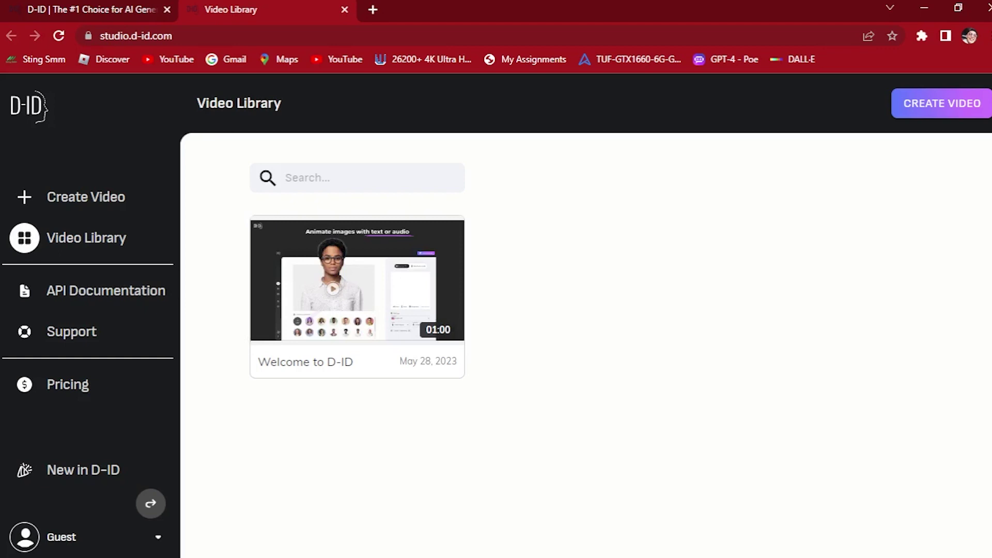
left_click(103, 201)
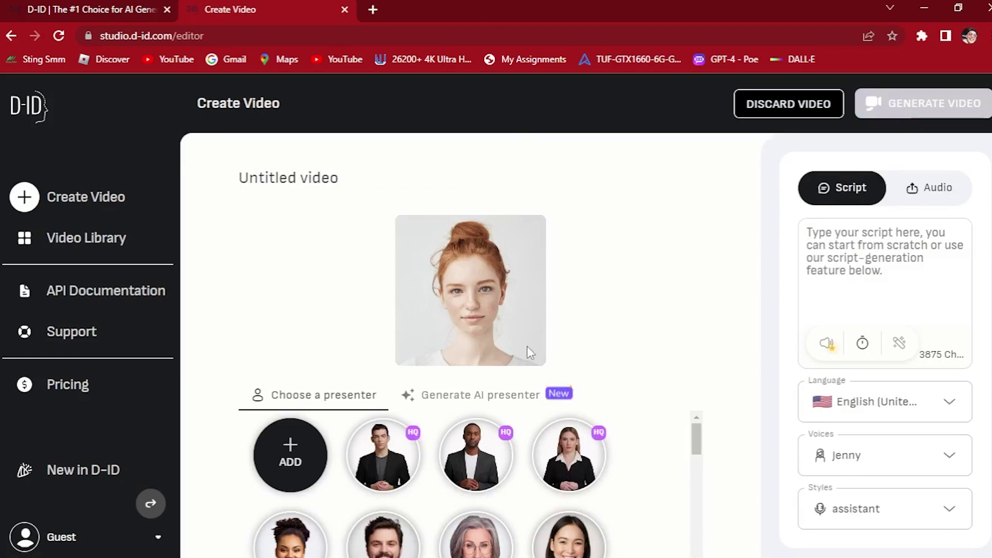
left_click_drag(701, 443, 698, 461)
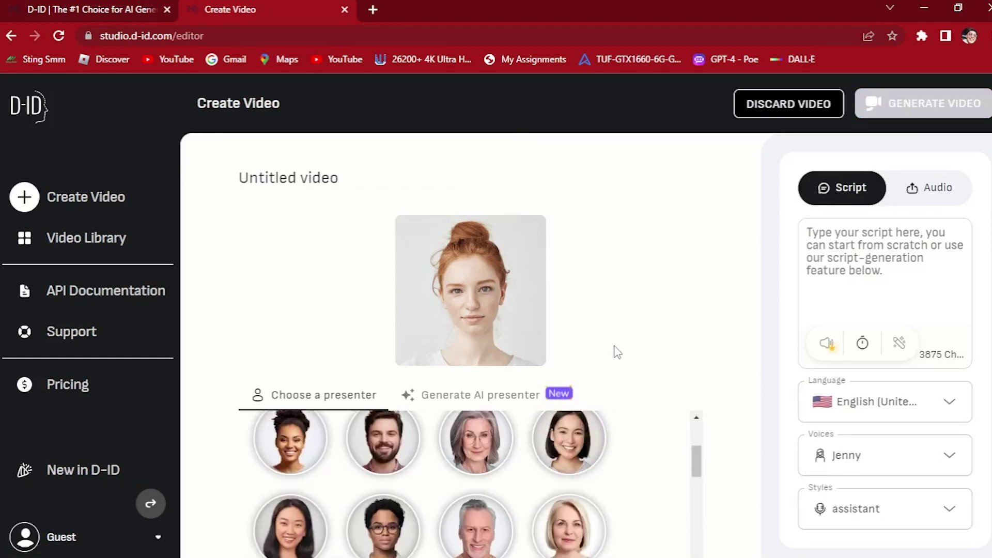
scroll(385, 455, "down", 3)
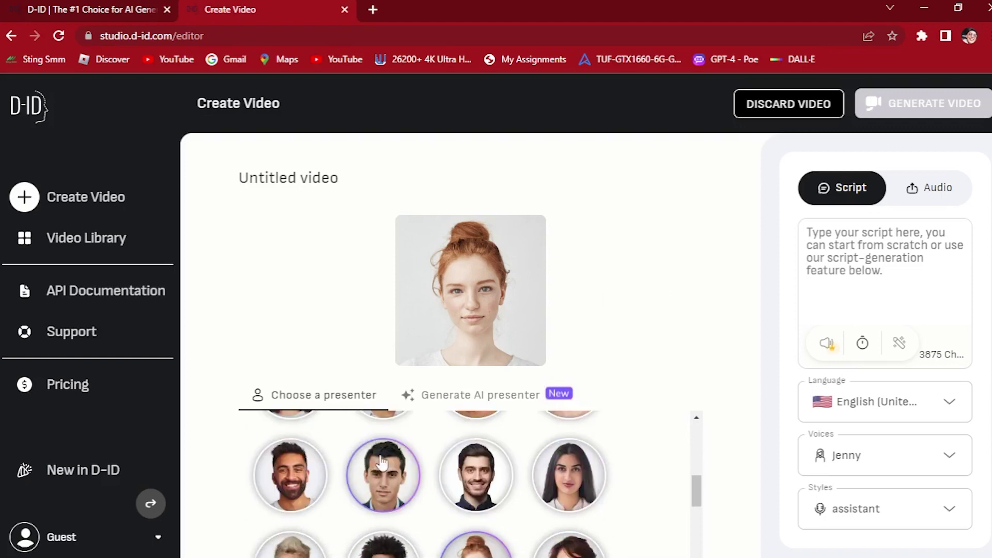
left_click(391, 486)
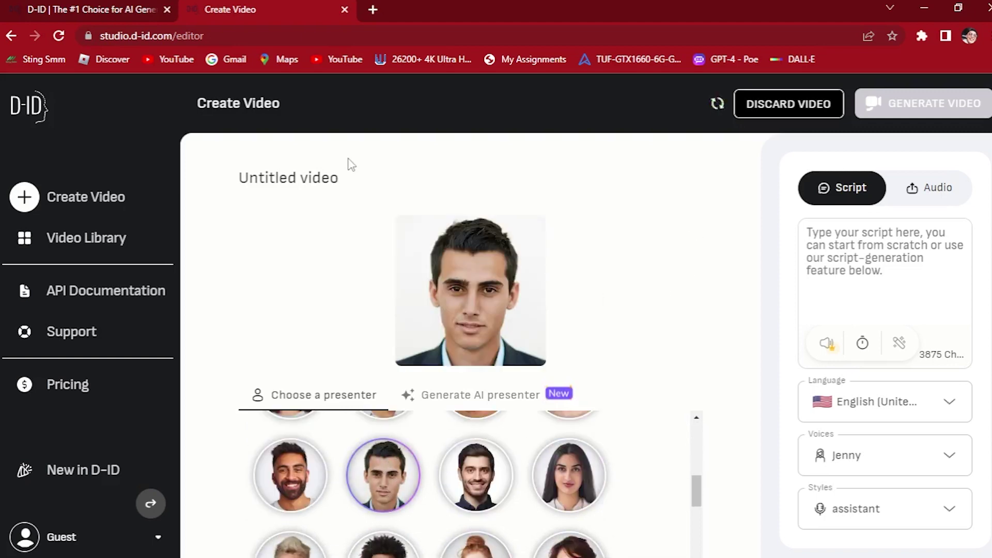
In a new tab, search 'chatgpt login' and check the bledclic login and Introducing ChatGPT results
left_click(379, 12)
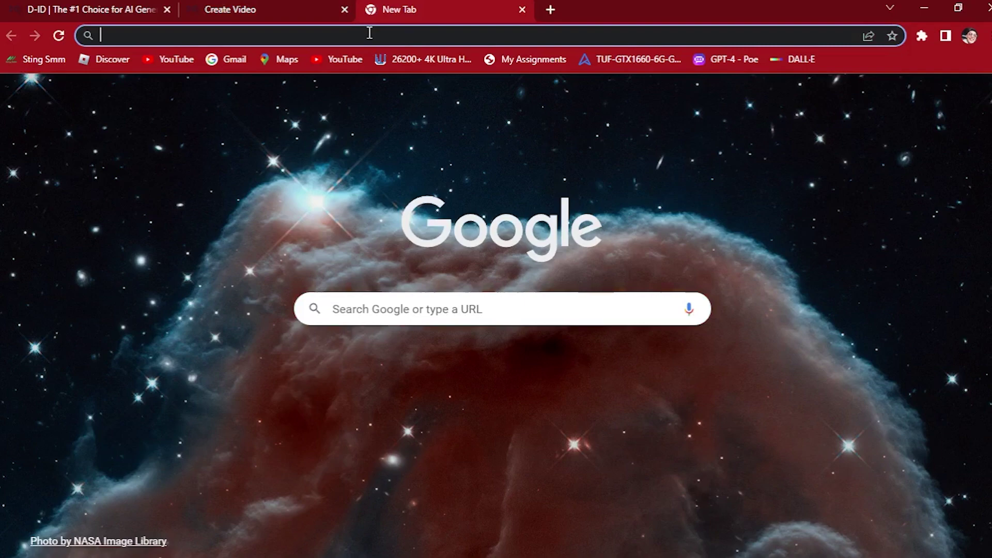
type("chat.openai.com/auth/login")
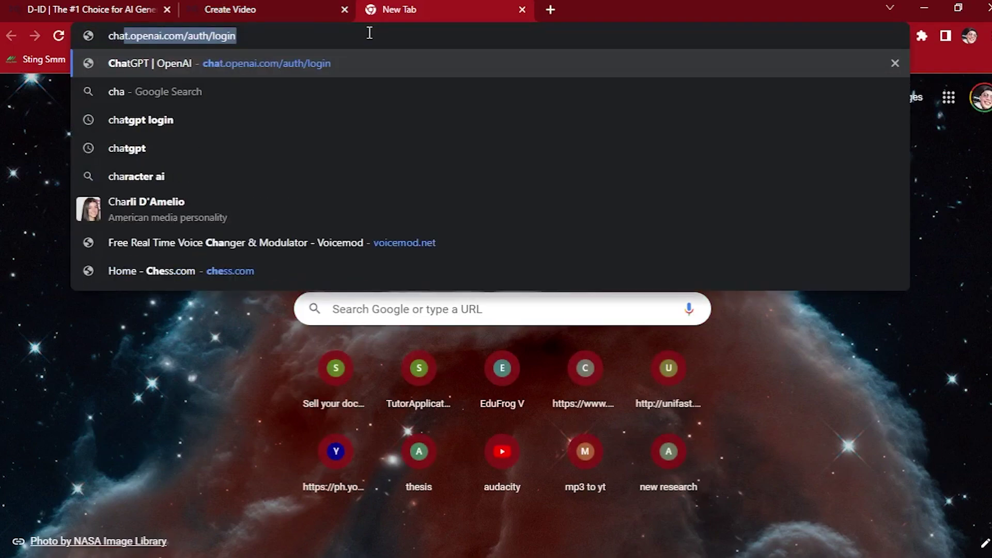
left_click(326, 120)
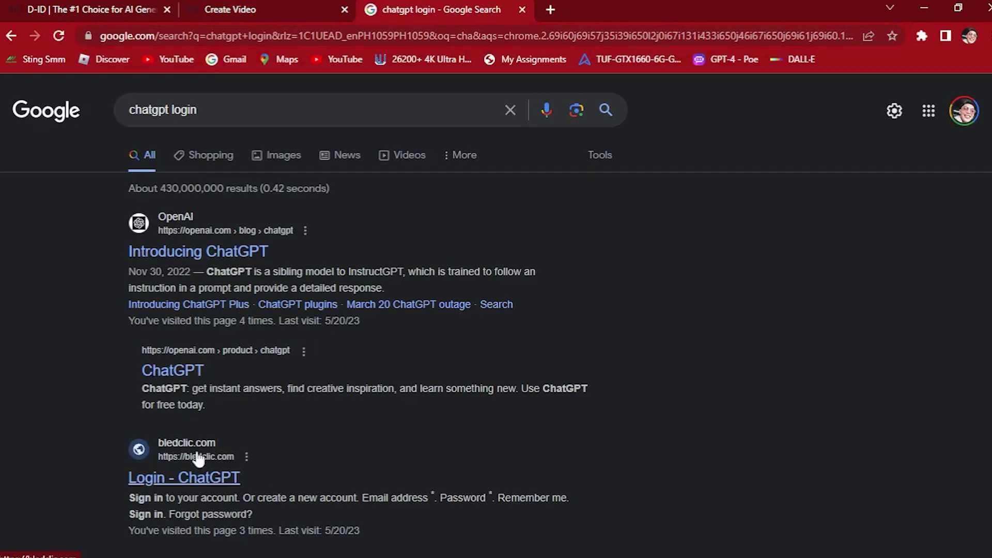
left_click(202, 476)
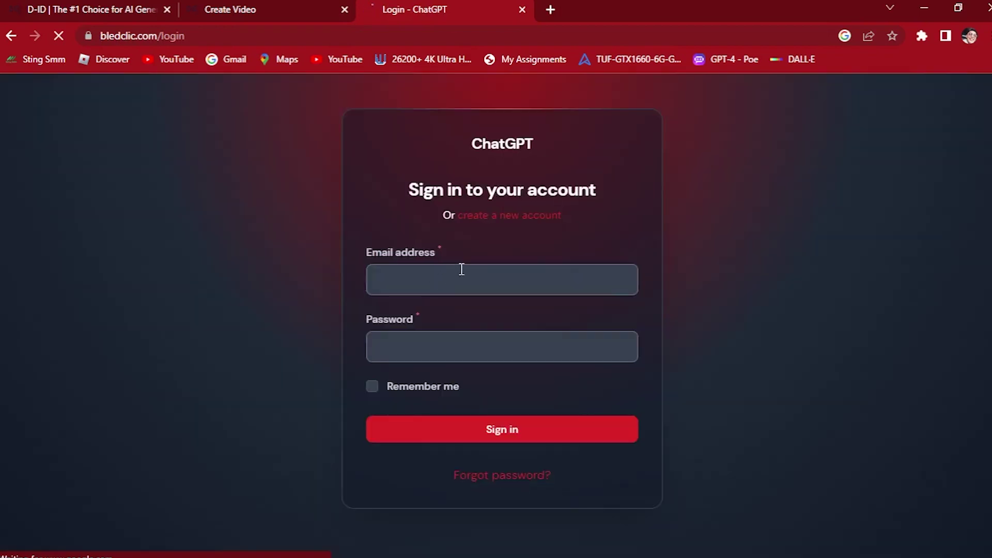
key("alt+Left")
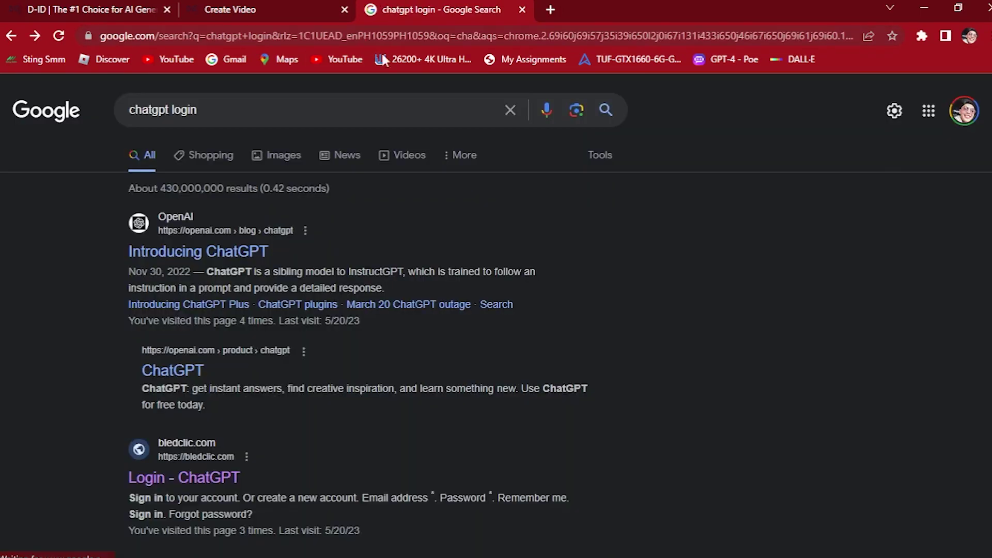
scroll(238, 257, "down", 4)
scroll(236, 252, "up", 4)
left_click(235, 252)
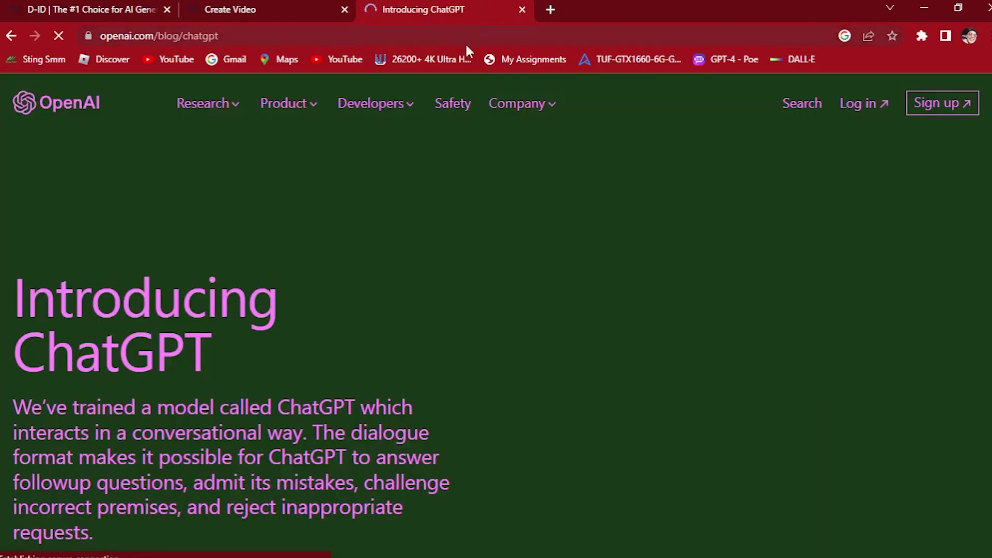
key("alt+Left")
scroll(303, 283, "down", 12)
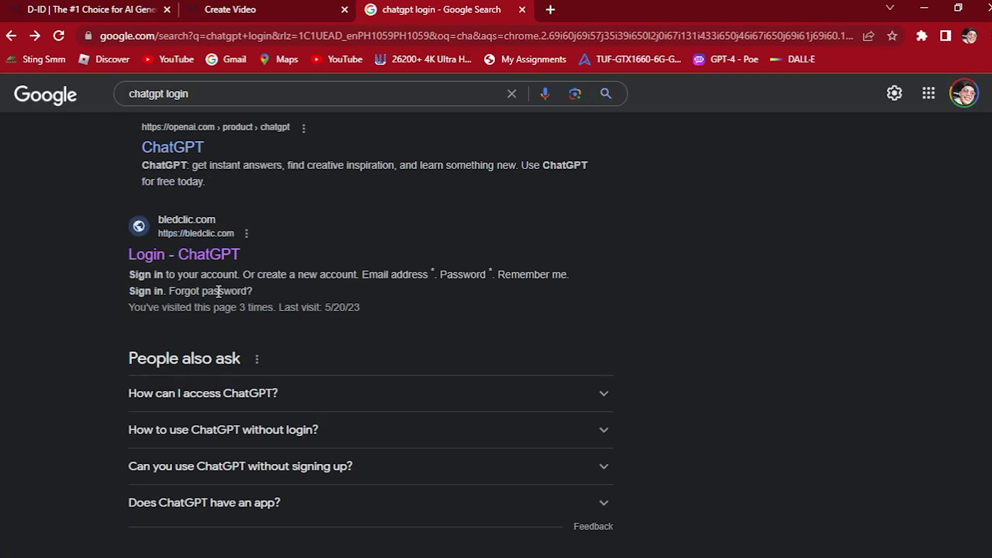
scroll(277, 232, "up", 9)
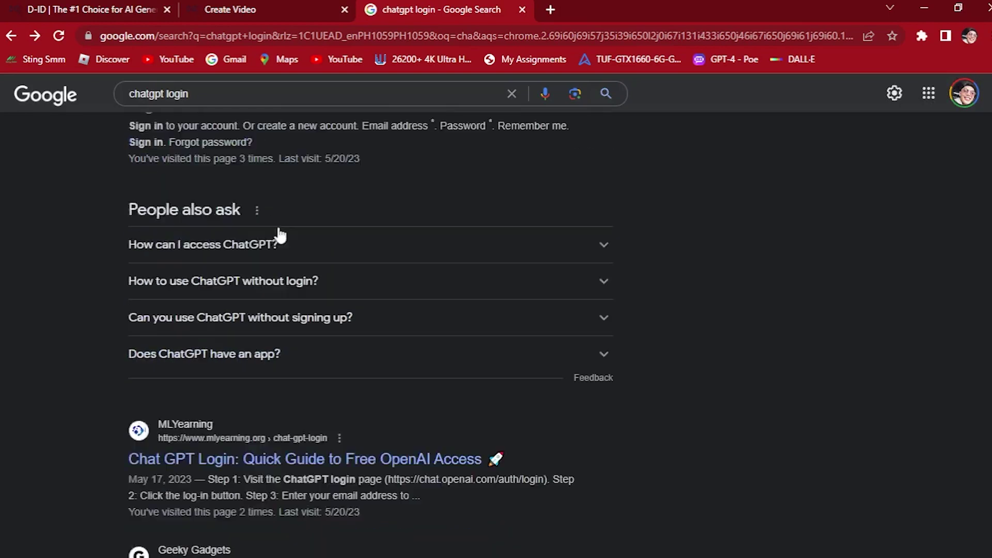
Search 'chatgpt website', then go back to the 'chatgpt login' search from the suggestions
left_click(291, 93)
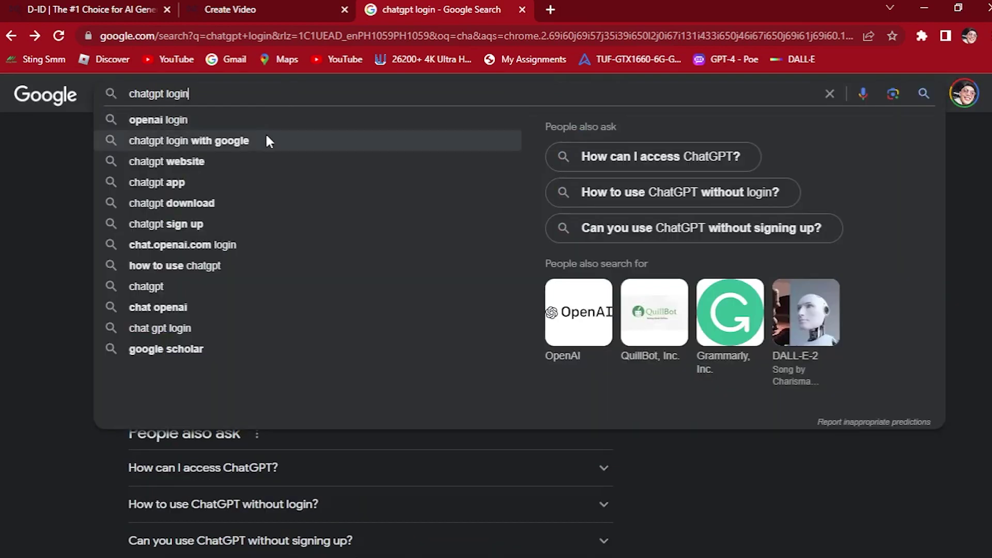
left_click(260, 162)
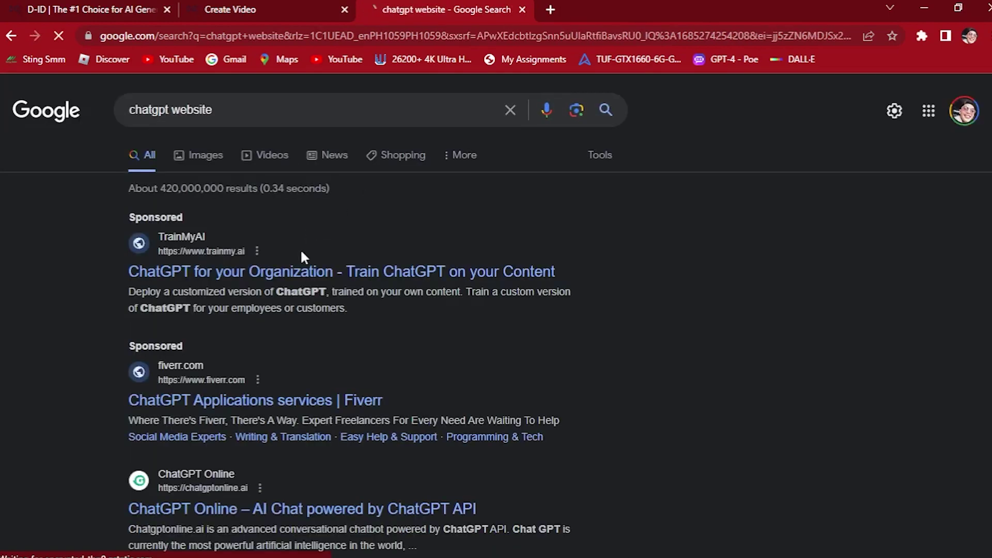
scroll(320, 305, "down", 3)
scroll(336, 315, "down", 5)
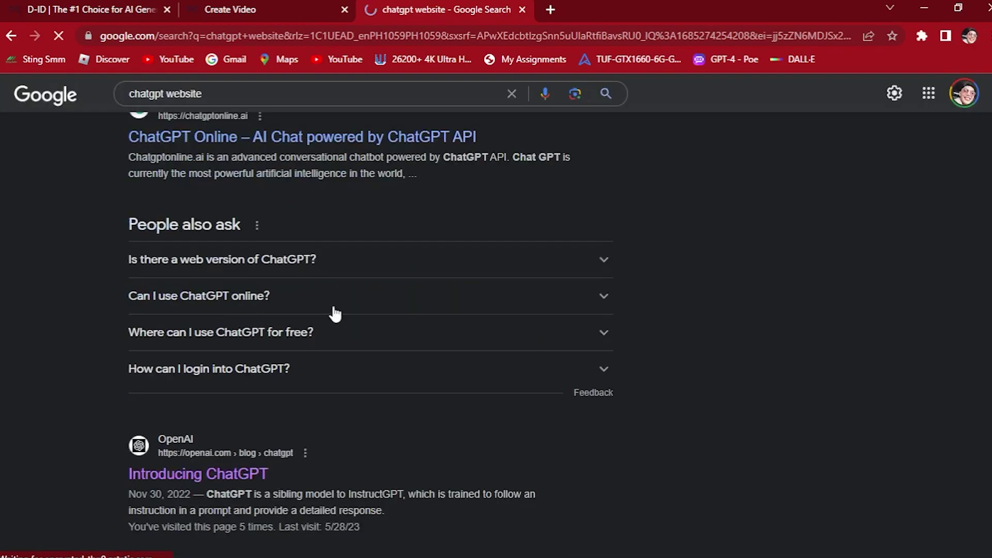
scroll(334, 313, "down", 3)
scroll(333, 313, "down", 10)
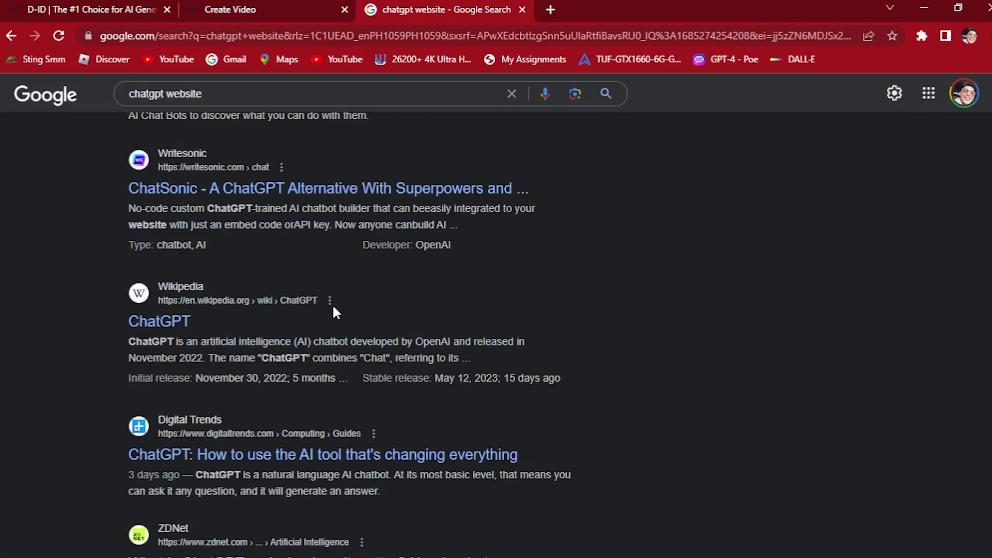
scroll(333, 305, "up", 6)
scroll(333, 303, "up", 15)
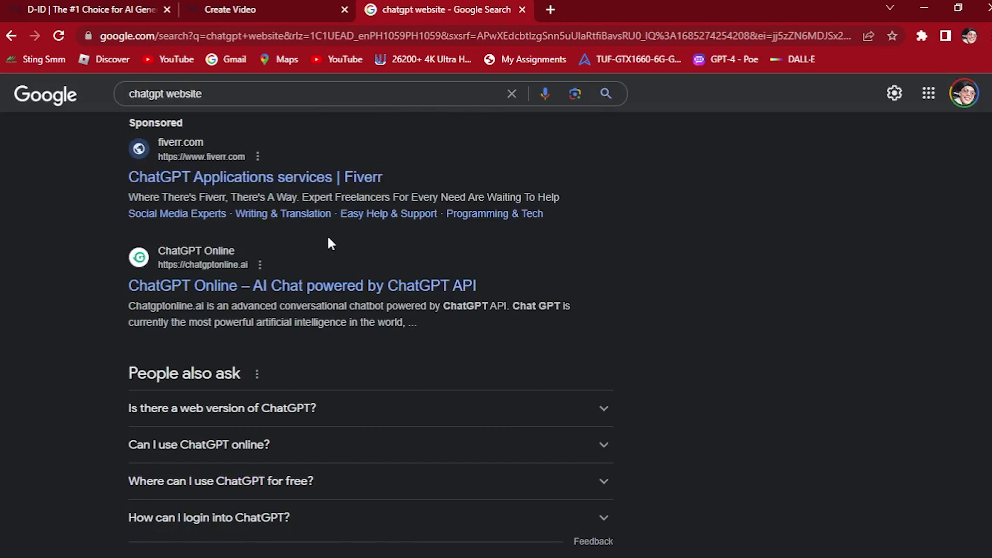
left_click(299, 112)
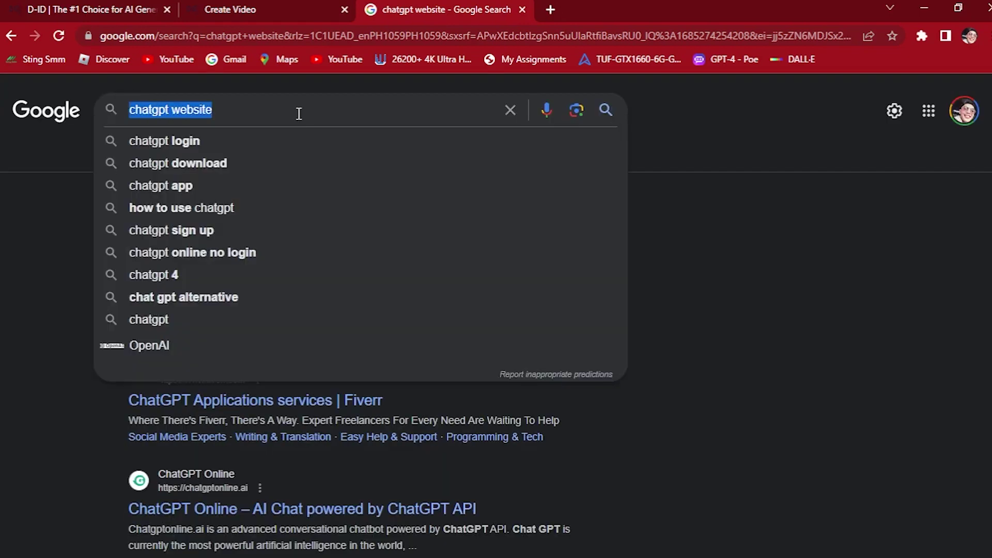
type("chatgpt")
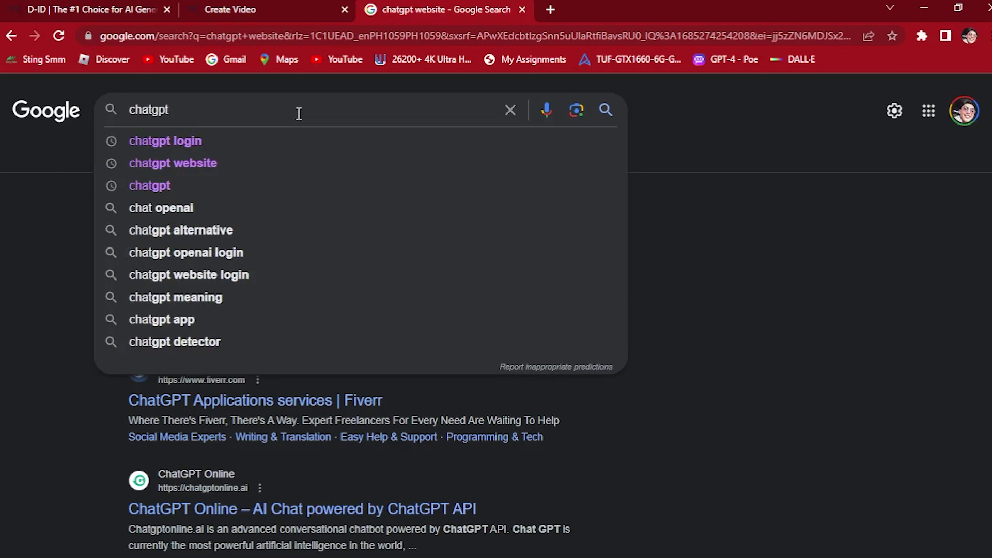
key("Down")
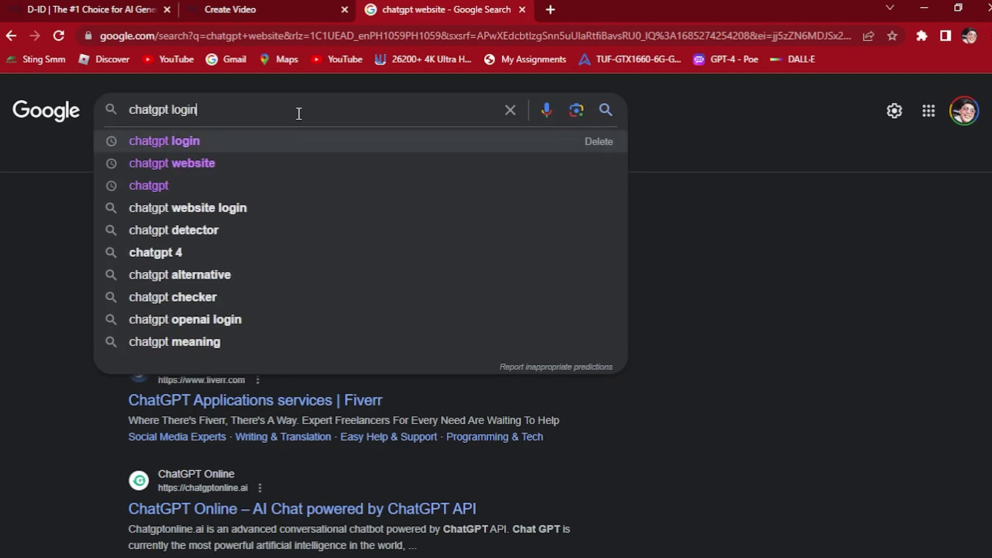
key("Return")
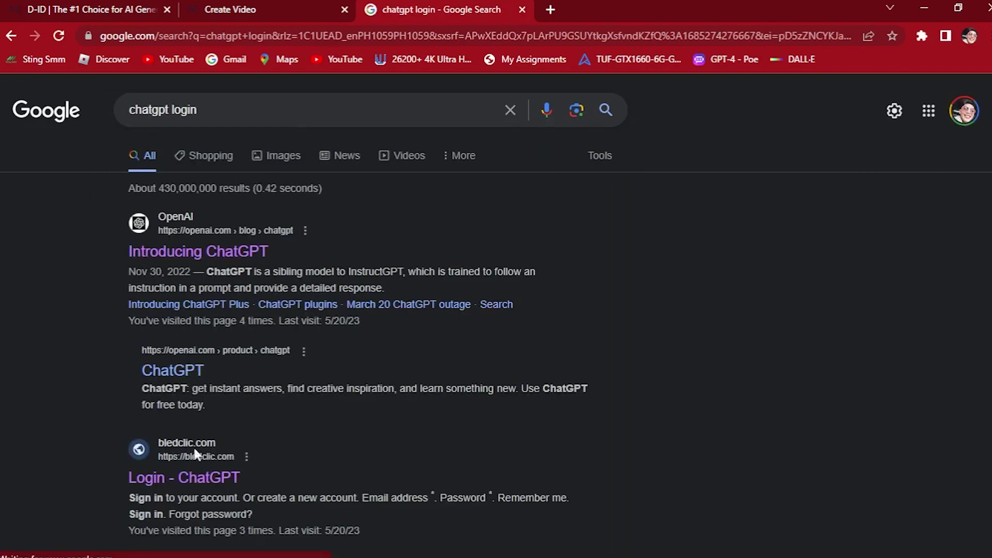
Open the bledclic ChatGPT login page, autofill the saved email and tick Remember me
left_click(220, 475)
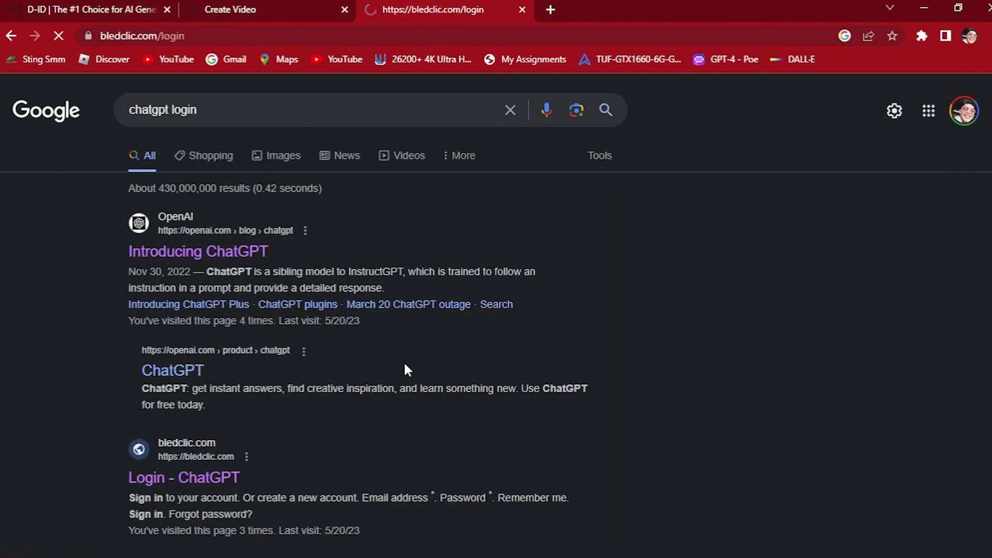
left_click(479, 280)
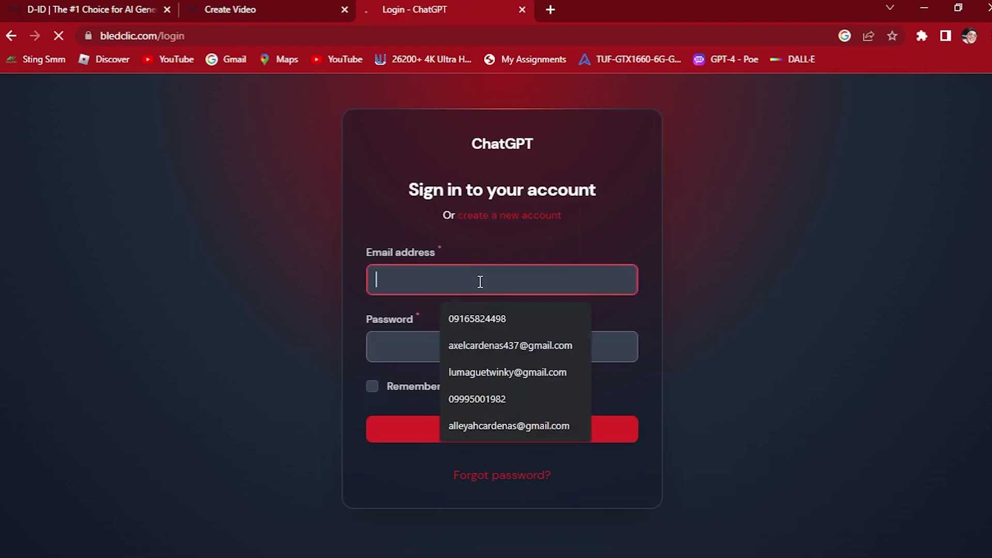
left_click(511, 343)
left_click(430, 336)
left_click(408, 386)
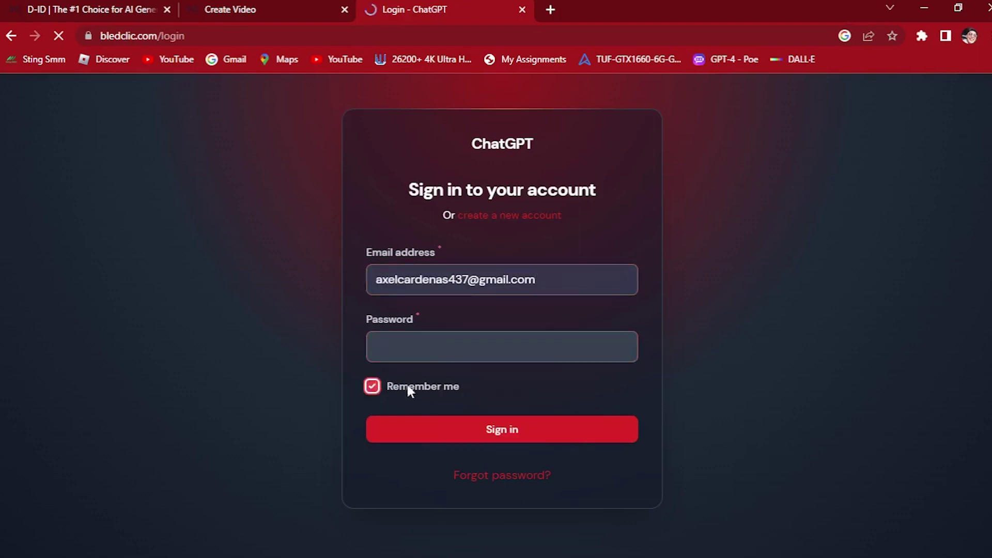
left_click(489, 347)
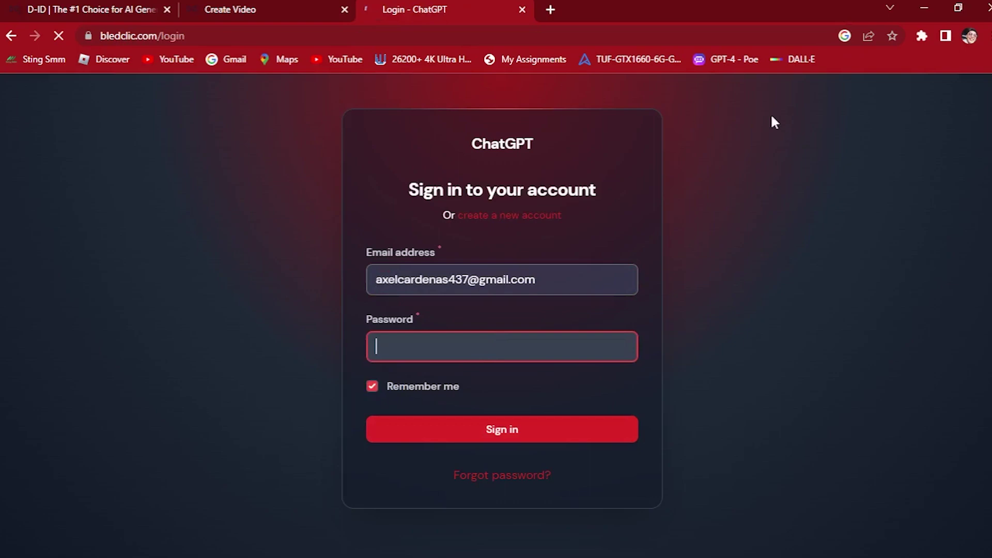
Leave the sign-in page and search Google for 'chatgpt 4 login' instead
left_click(334, 13)
left_click(365, 20)
left_click(378, 33)
type("chatgpt")
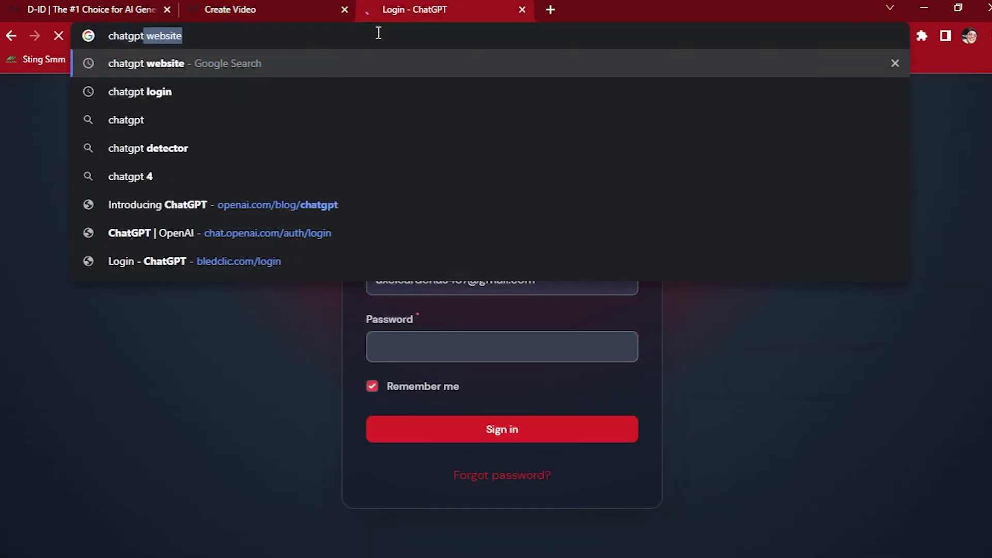
key("Down")
key("Down")
key("Down")
key("Return")
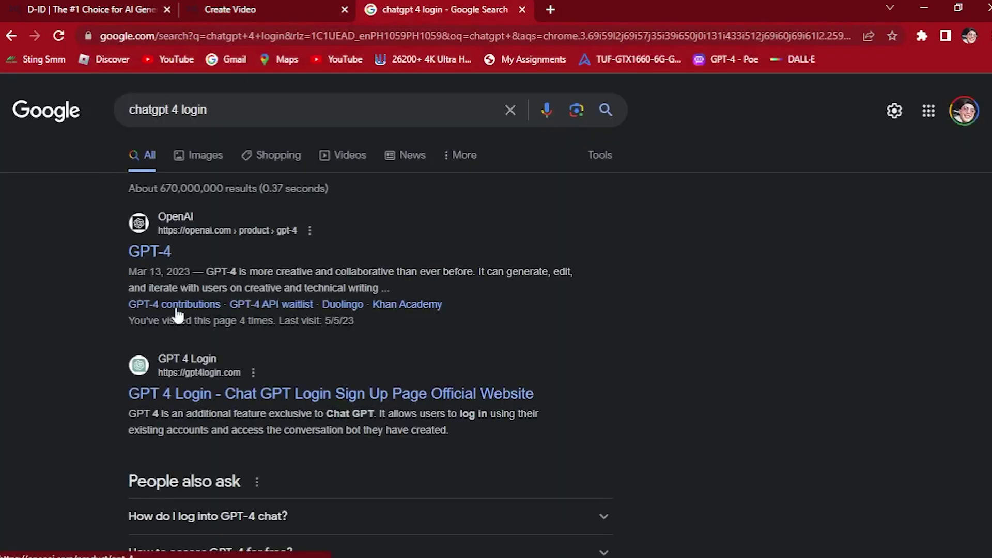
Look at the GPT 4 Login result, then open OpenAI's GPT-4 product page
left_click(322, 395)
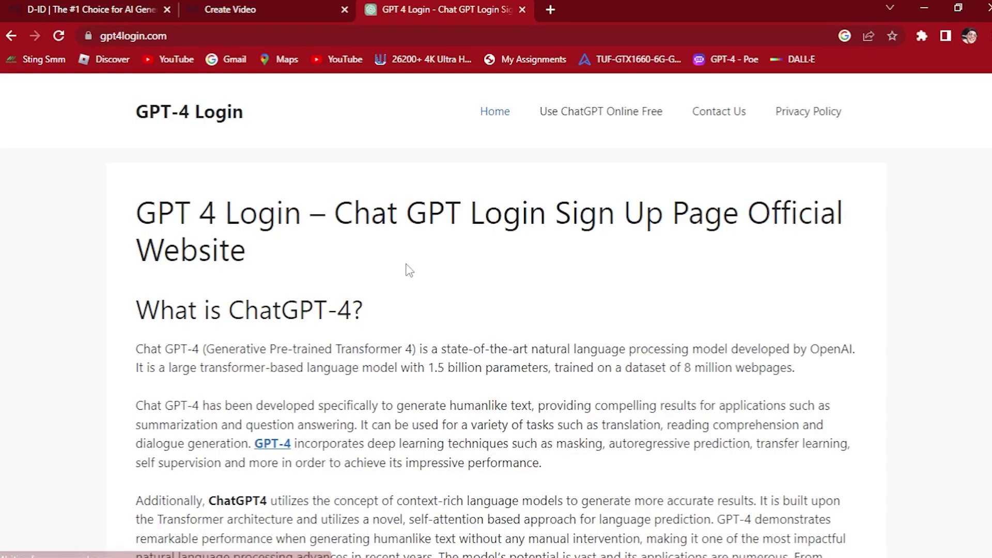
scroll(408, 269, "down", 5)
scroll(516, 222, "up", 5)
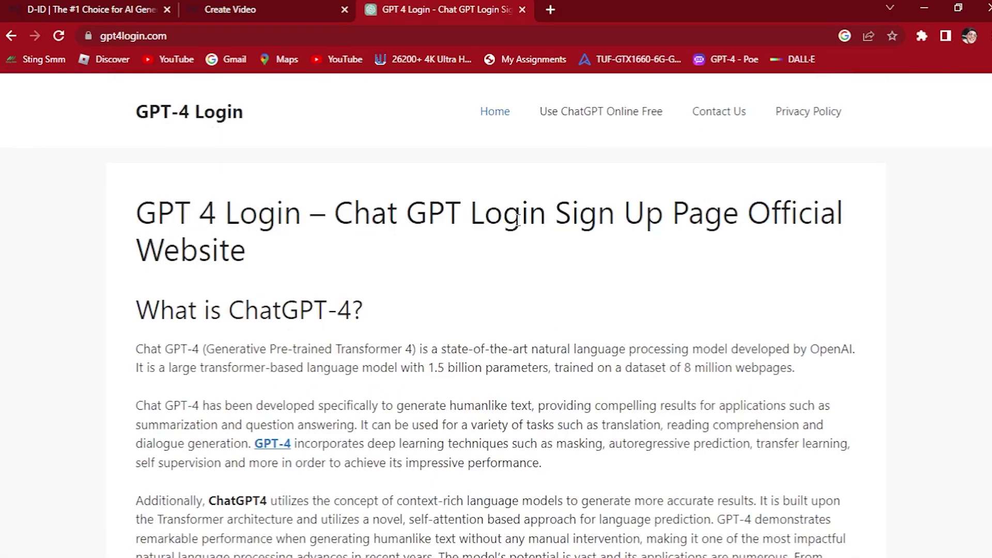
key("alt+Left")
left_click(166, 253)
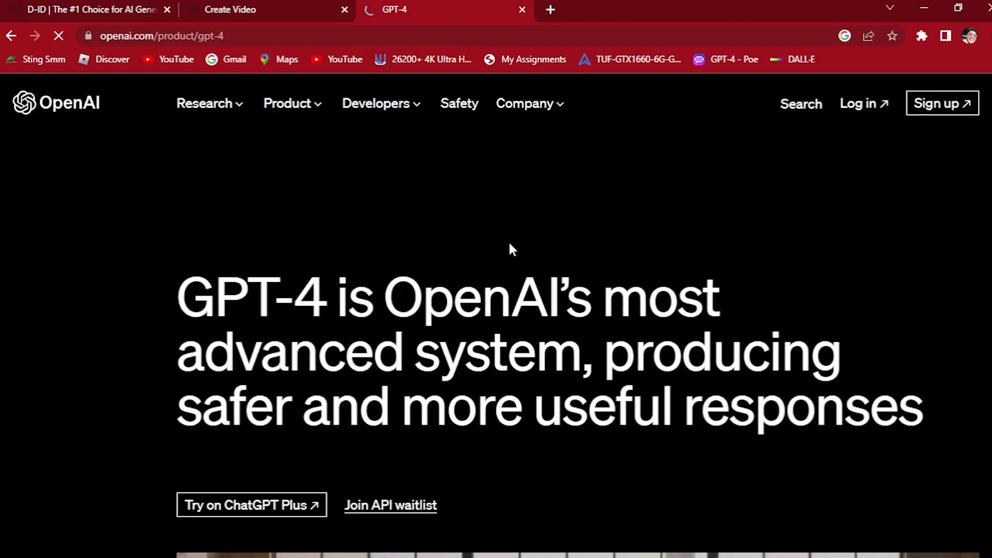
Log in to ChatGPT with the Google account and dismiss the three onboarding notices
left_click(858, 104)
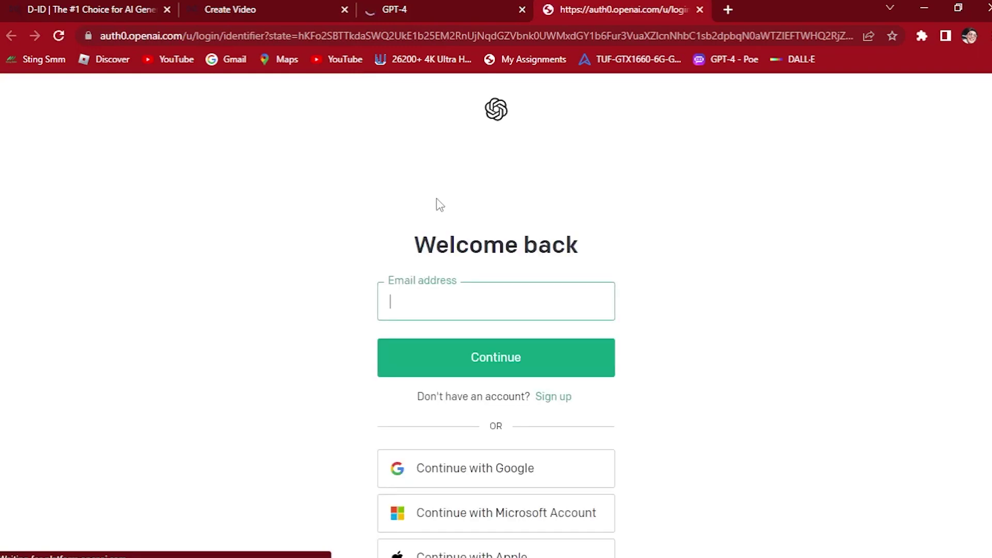
left_click(482, 466)
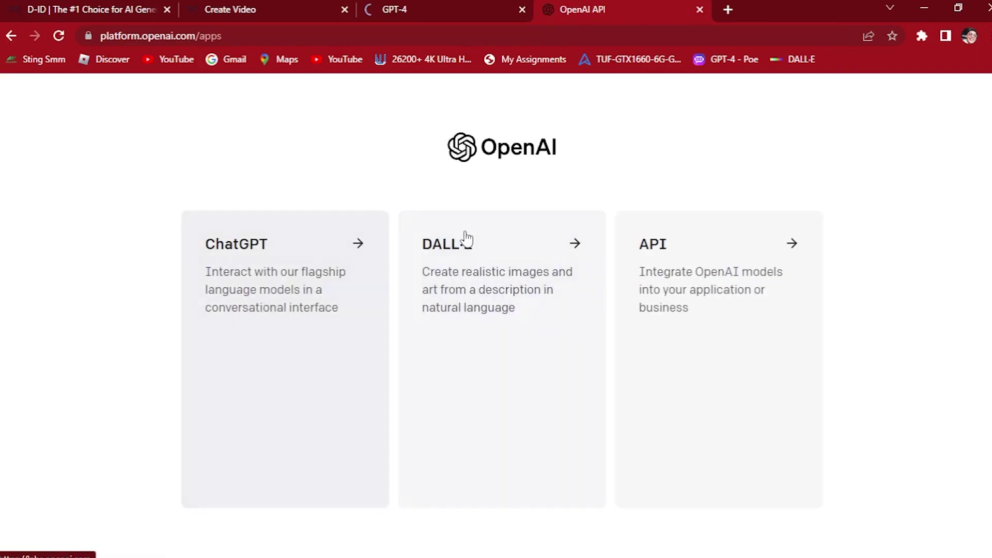
left_click(387, 331)
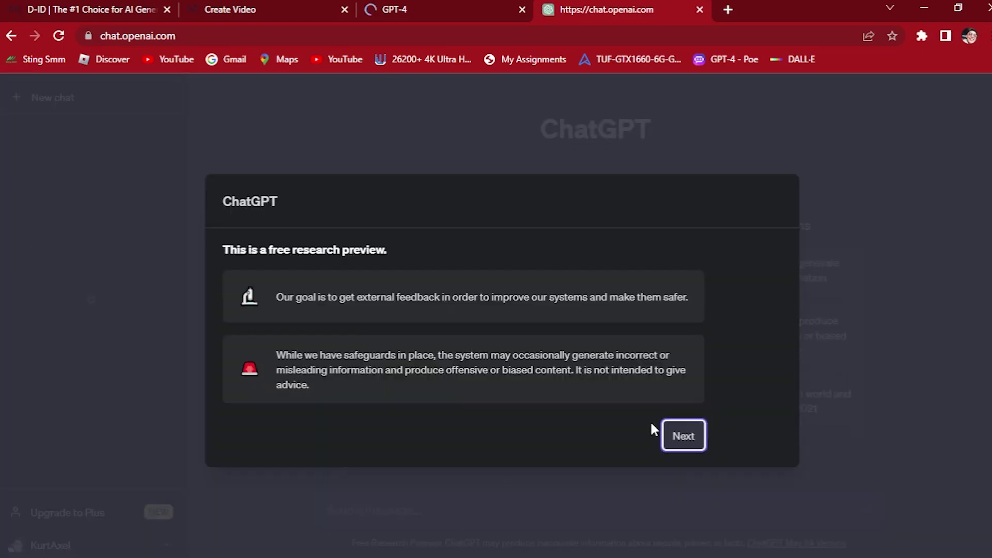
left_click(675, 437)
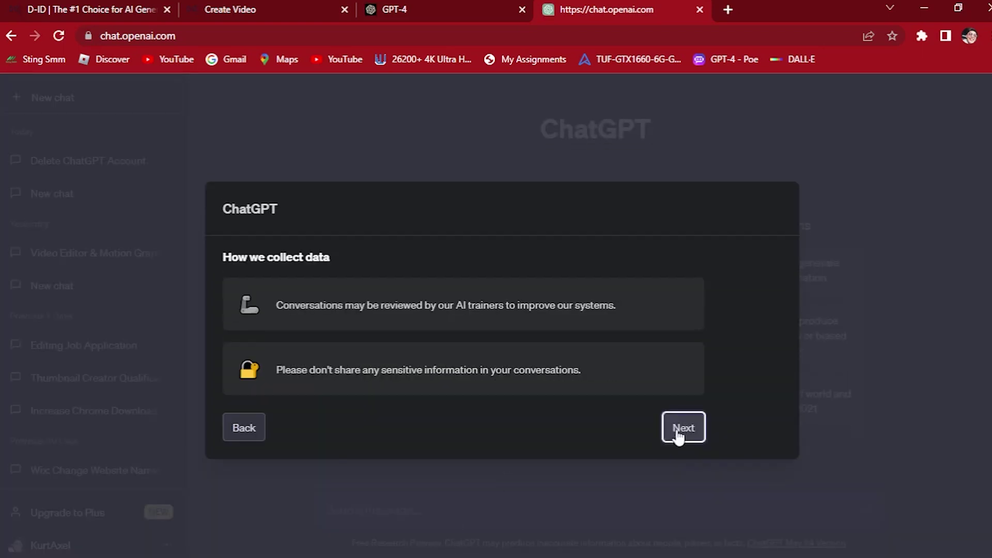
left_click(675, 437)
left_click(676, 437)
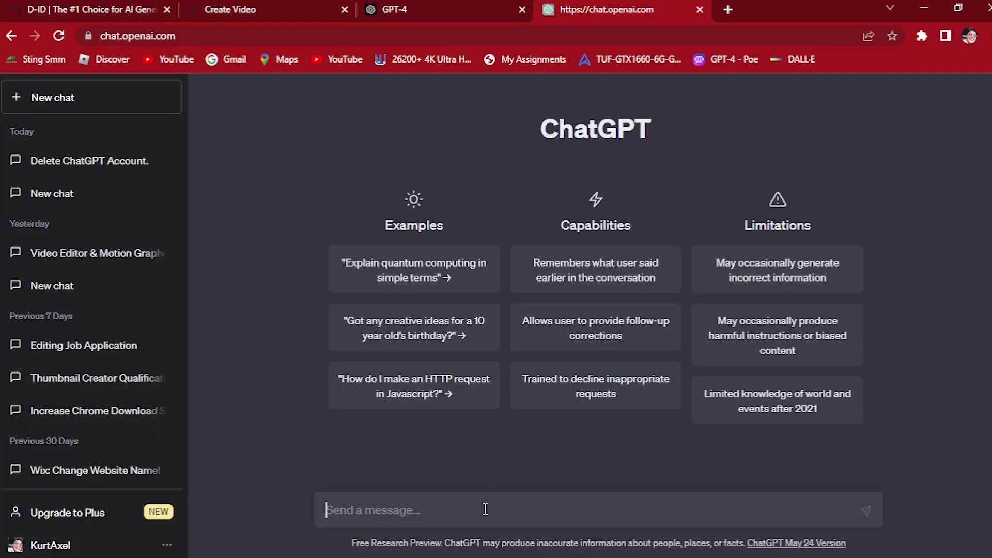
Ask ChatGPT to 'make a script on how to start trading' and select its Introduction paragraph
type("make")
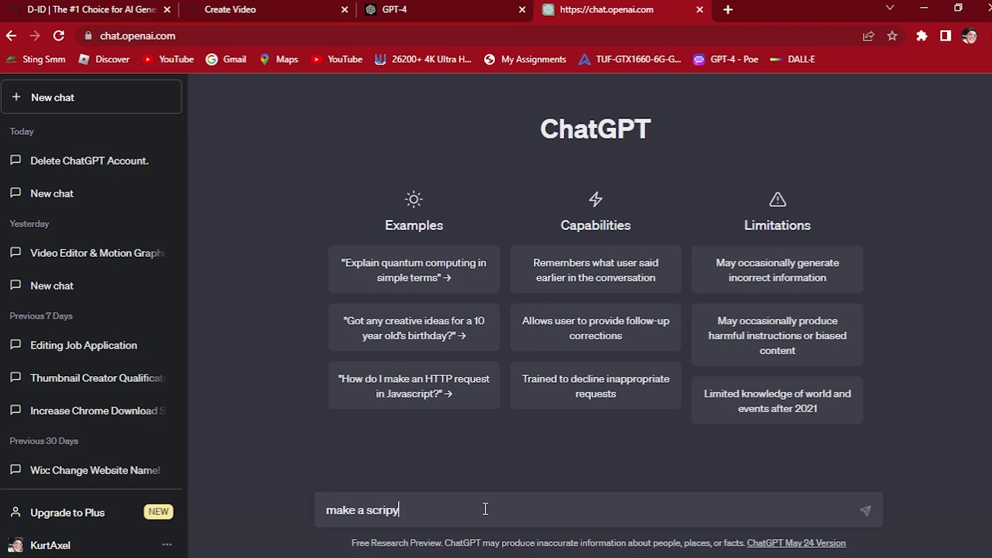
type(" a script on hpowe")
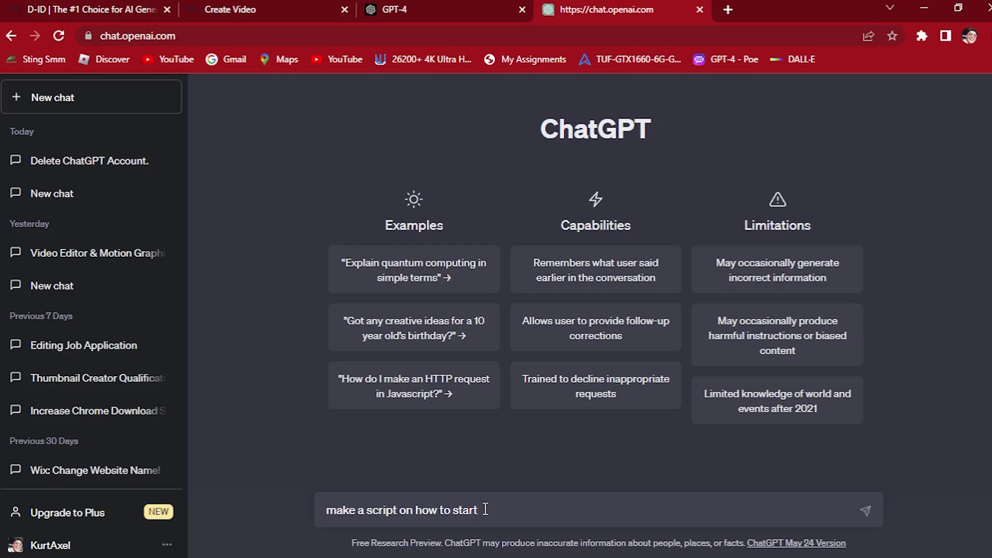
key("Return")
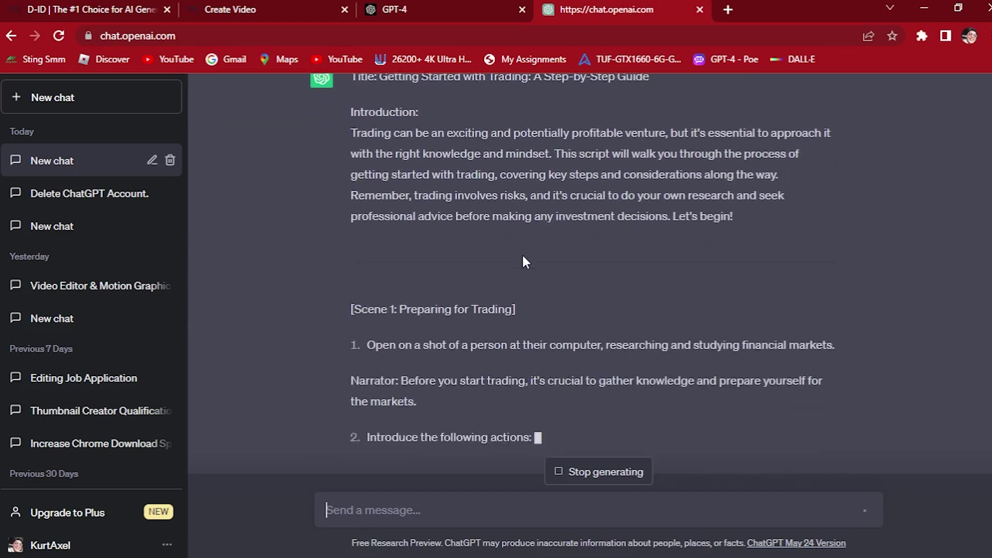
scroll(592, 261, "up", 4)
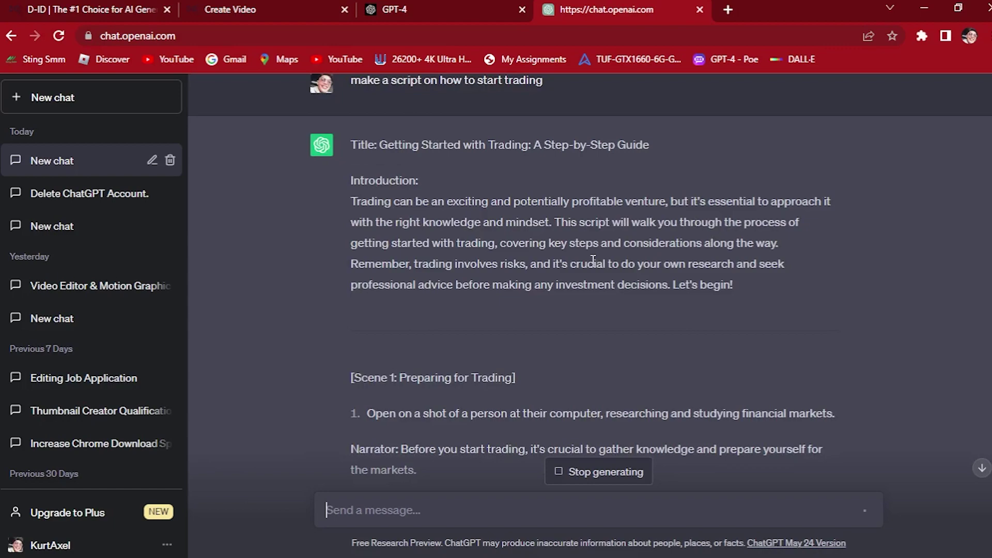
scroll(584, 248, "up", 5)
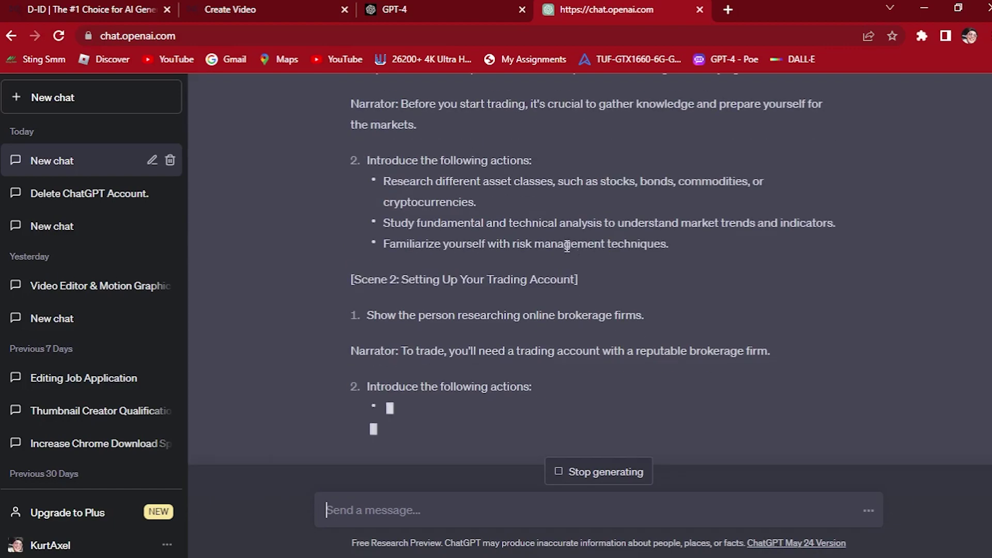
scroll(568, 245, "up", 5)
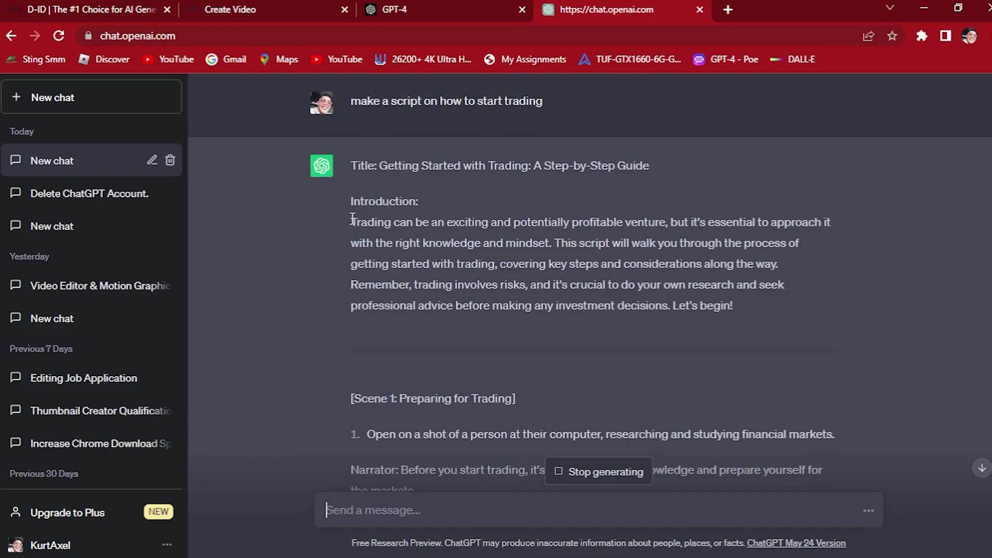
left_click_drag(352, 219, 822, 314)
Paste the ChatGPT trading introduction into the D-ID Studio script box
left_click(324, 6)
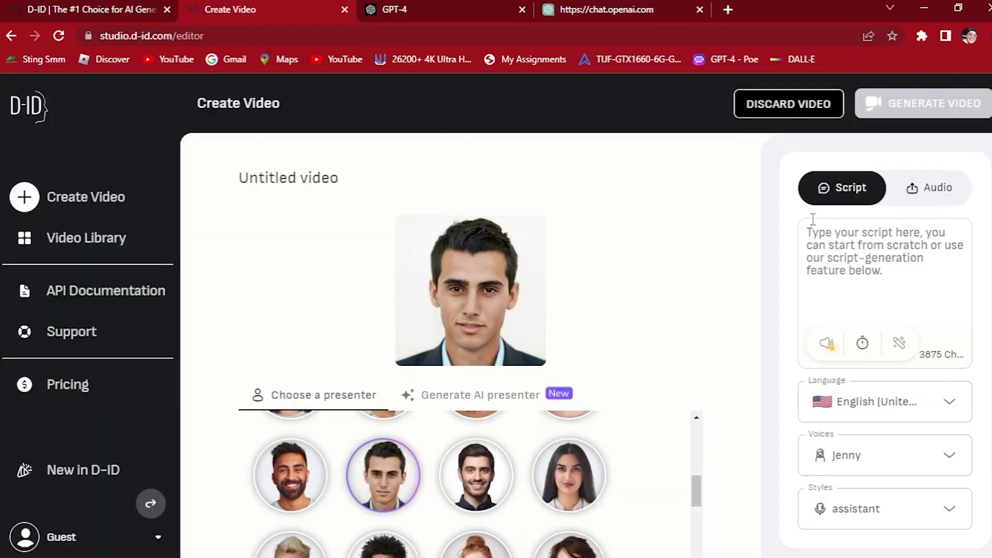
key("ctrl+v")
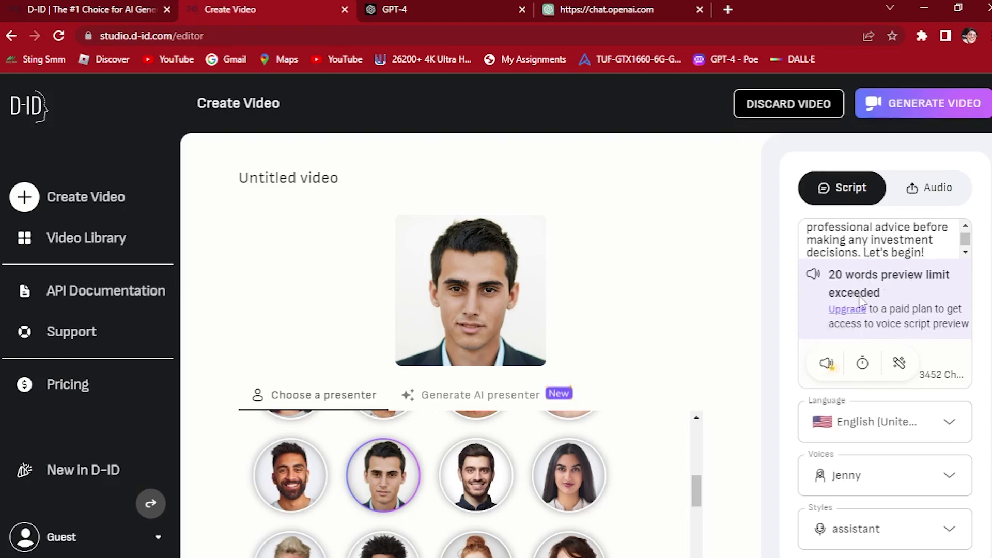
scroll(873, 247, "down", 1)
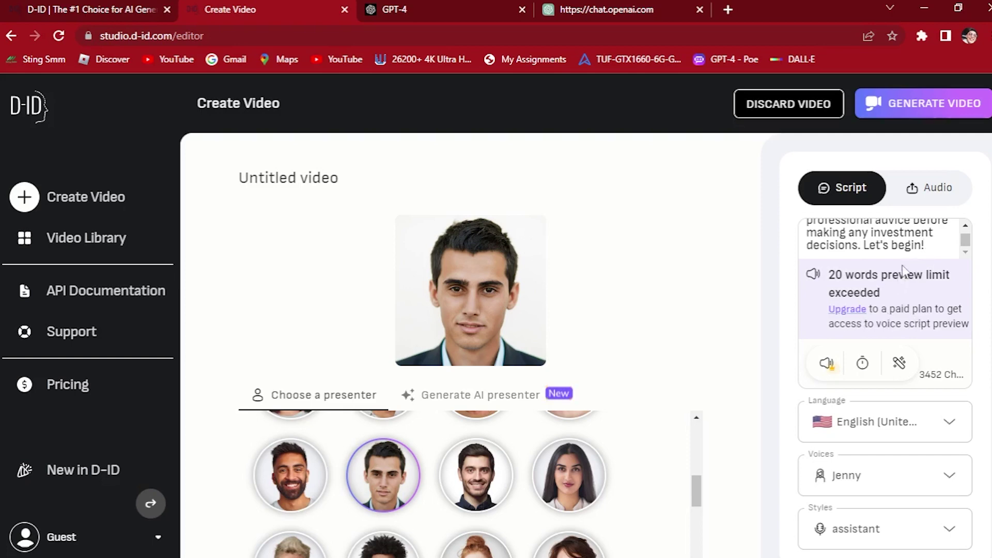
scroll(946, 246, "up", 3)
scroll(960, 242, "down", 3)
scroll(939, 248, "up", 3)
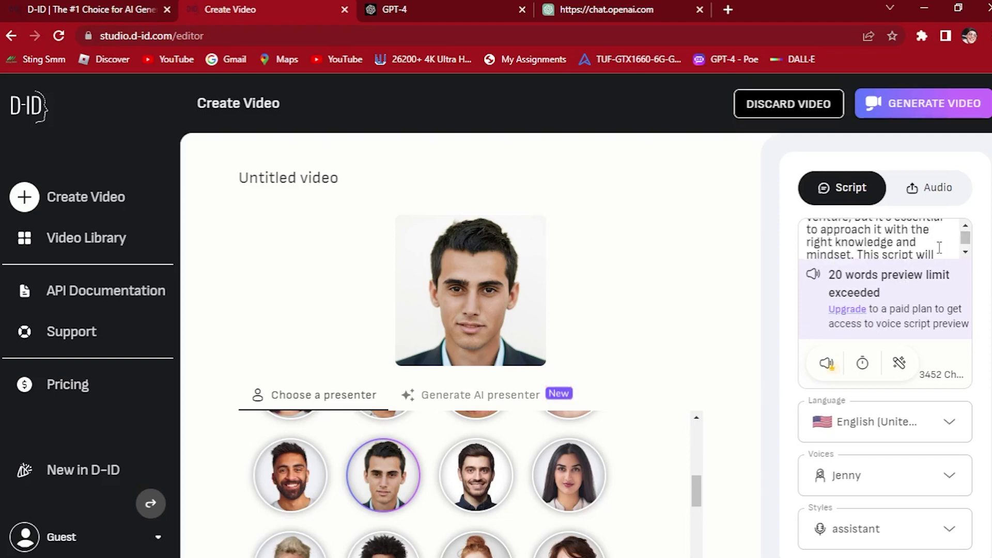
scroll(940, 248, "down", 3)
scroll(884, 250, "up", 5)
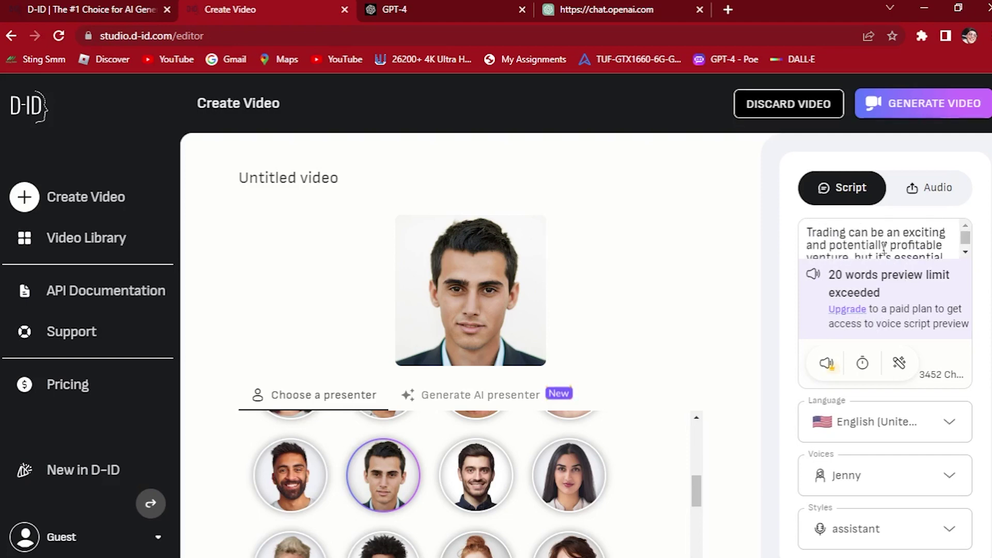
scroll(884, 250, "down", 5)
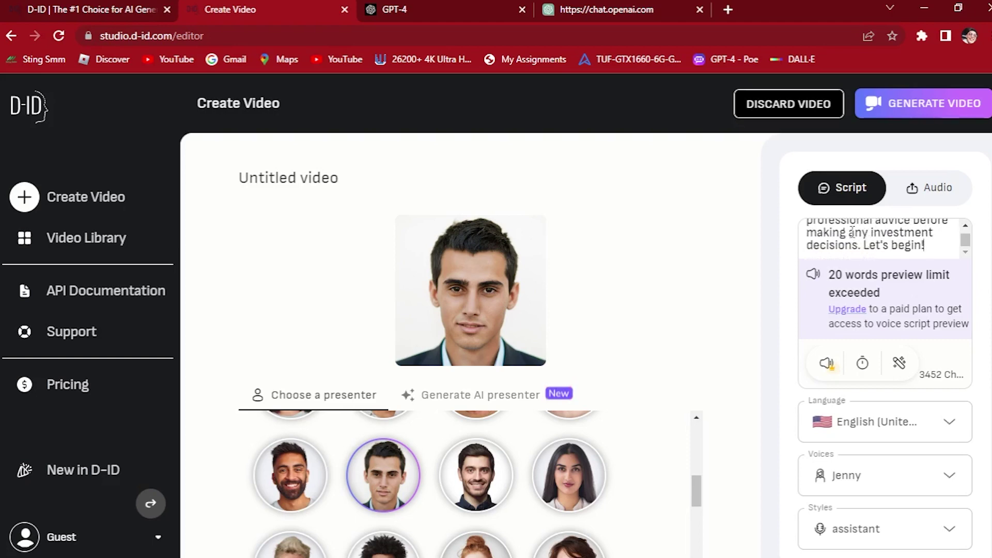
Delete the closing words 'investment decisions. Let's begin!' and preview the script's voice
left_click_drag(872, 233, 952, 257)
key("BackSpace")
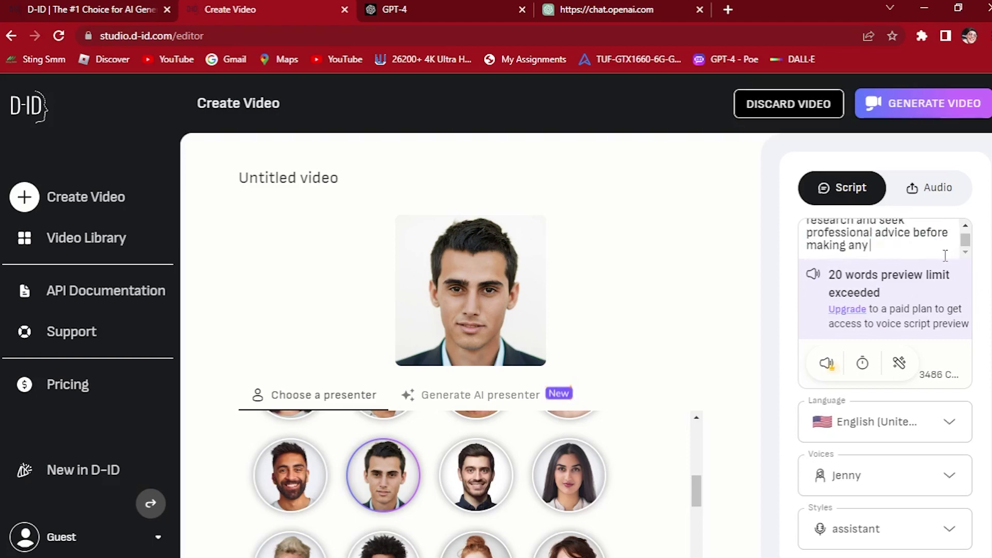
left_click(825, 366)
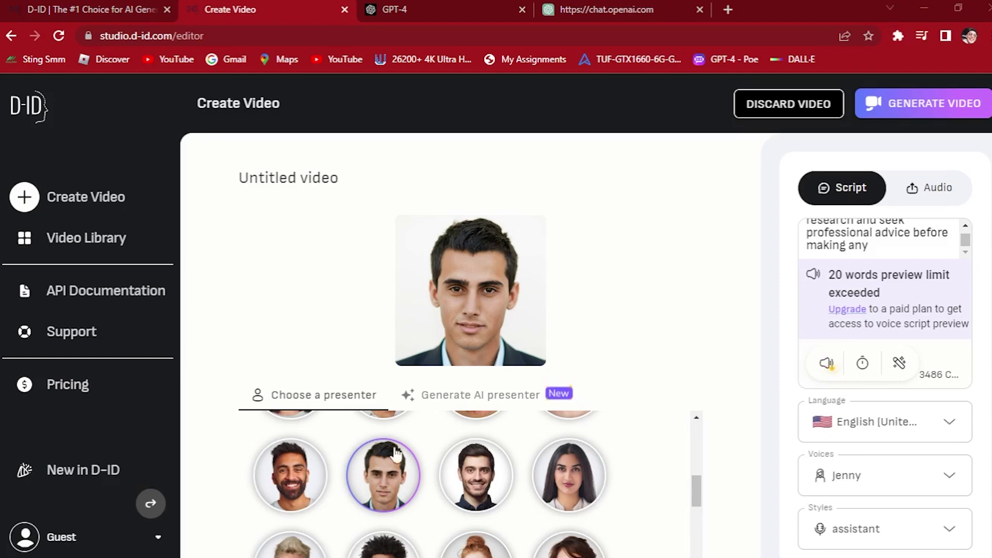
Try the smiling man as presenter, glance at the audio upload option, and preview the voice
left_click(471, 468)
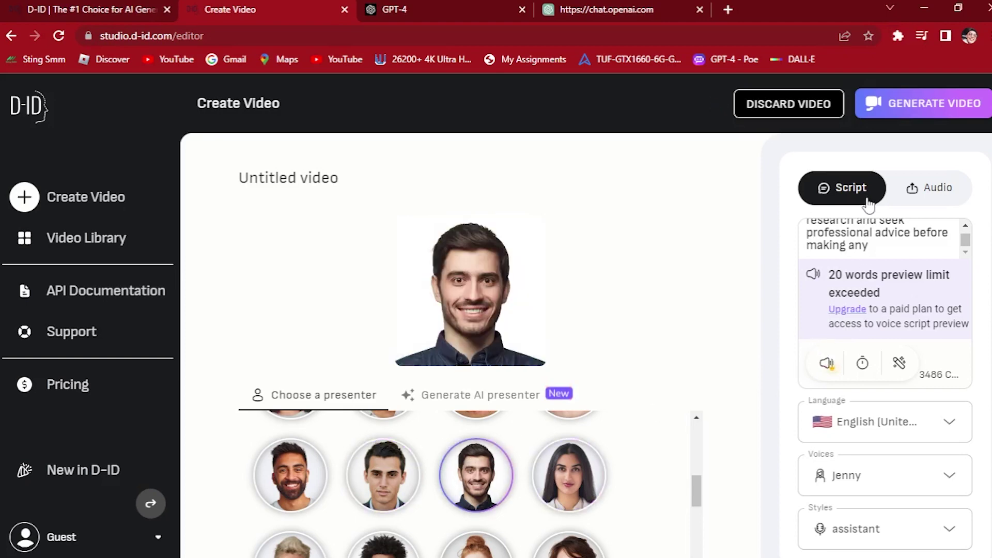
left_click(940, 190)
left_click(852, 190)
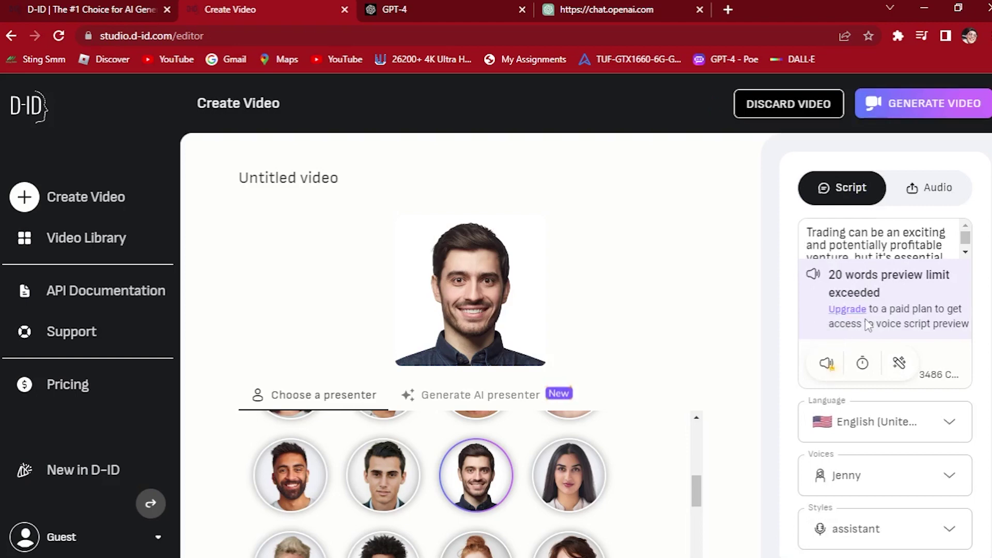
left_click(828, 363)
Switch the presenter to the grey-haired woman with glasses and replay the voice preview
scroll(589, 440, "down", 5)
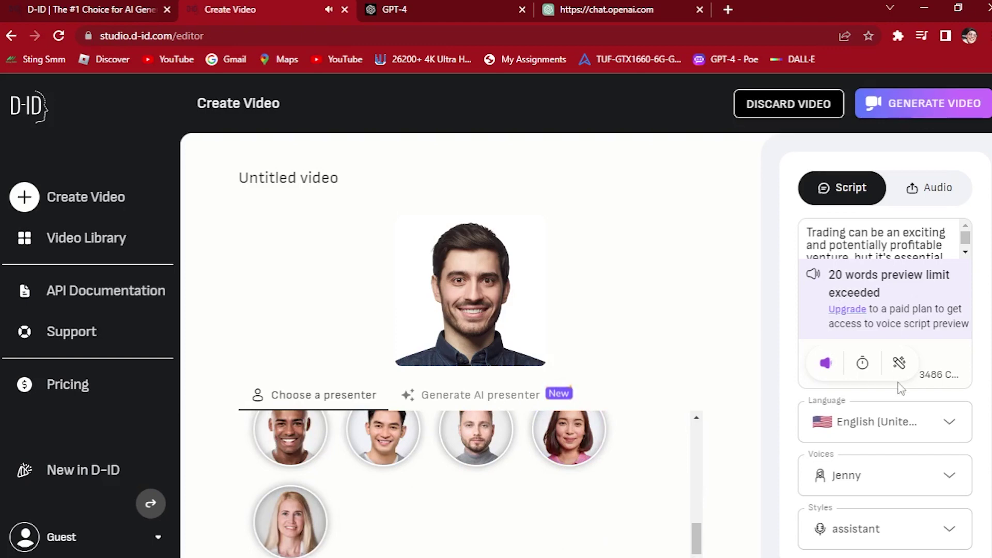
scroll(441, 463, "up", 5)
scroll(624, 463, "down", 2)
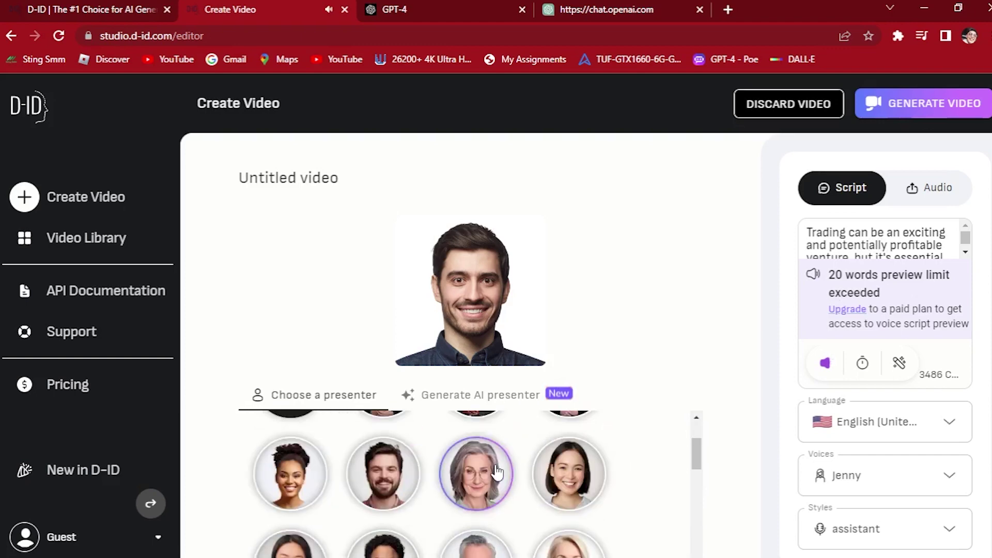
scroll(496, 471, "up", 2)
scroll(476, 492, "down", 2)
left_click(475, 503)
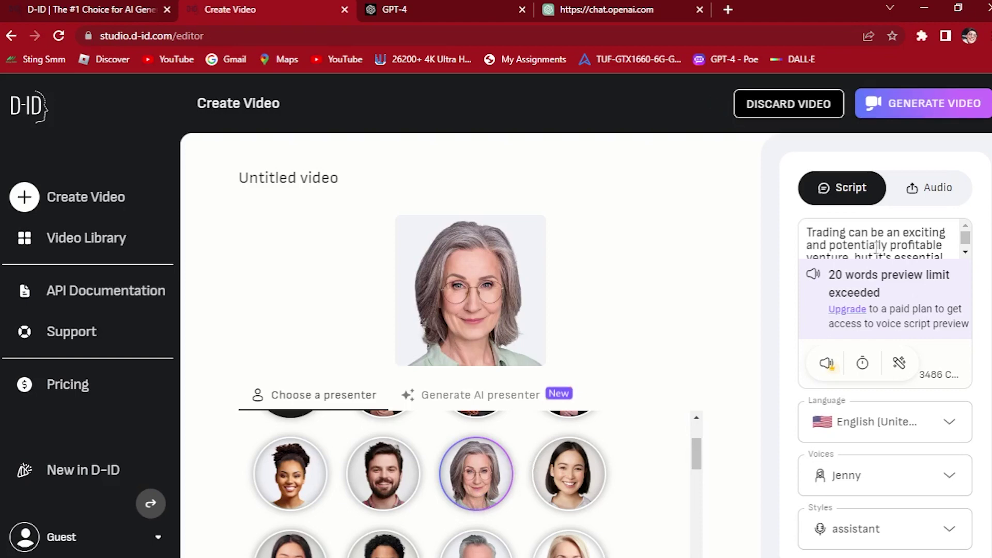
left_click(825, 364)
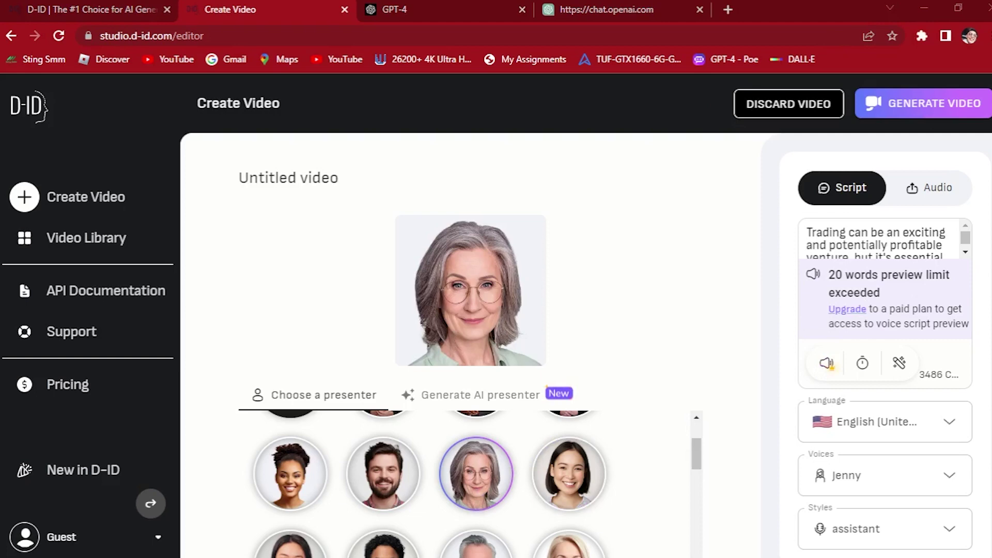
left_click(824, 366)
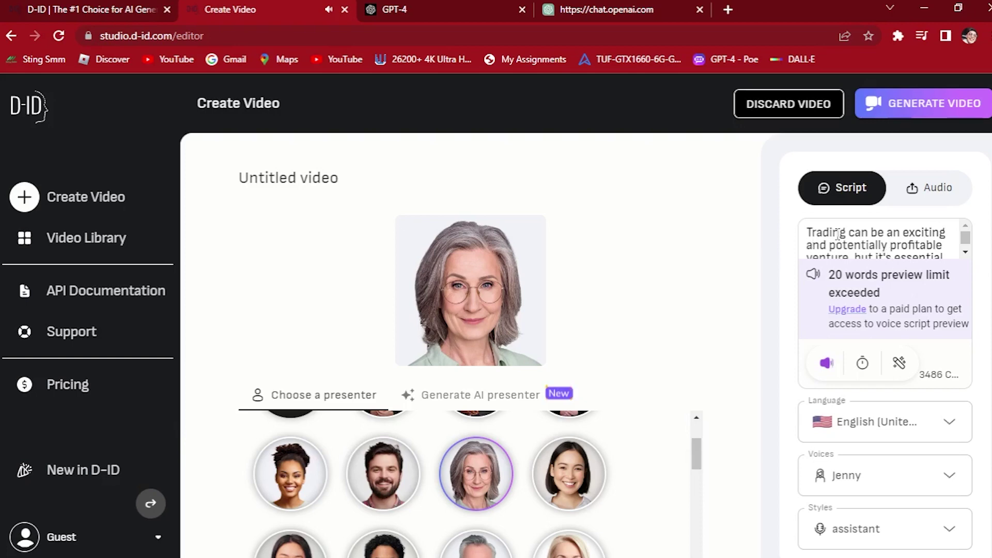
left_click(380, 6)
key("ctrl+shift+Tab")
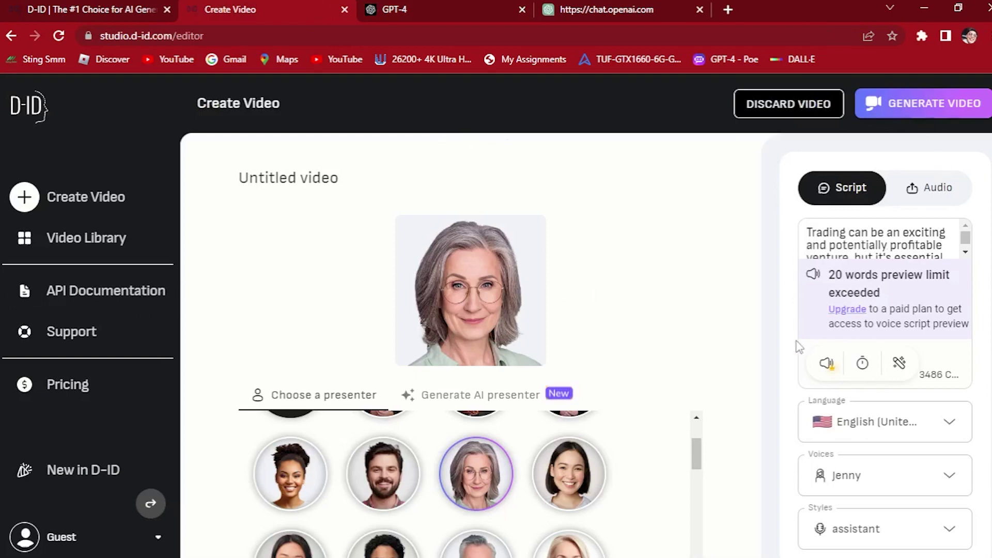
Attempt Generate Video, then sign in with the saved account email and password
left_click(929, 110)
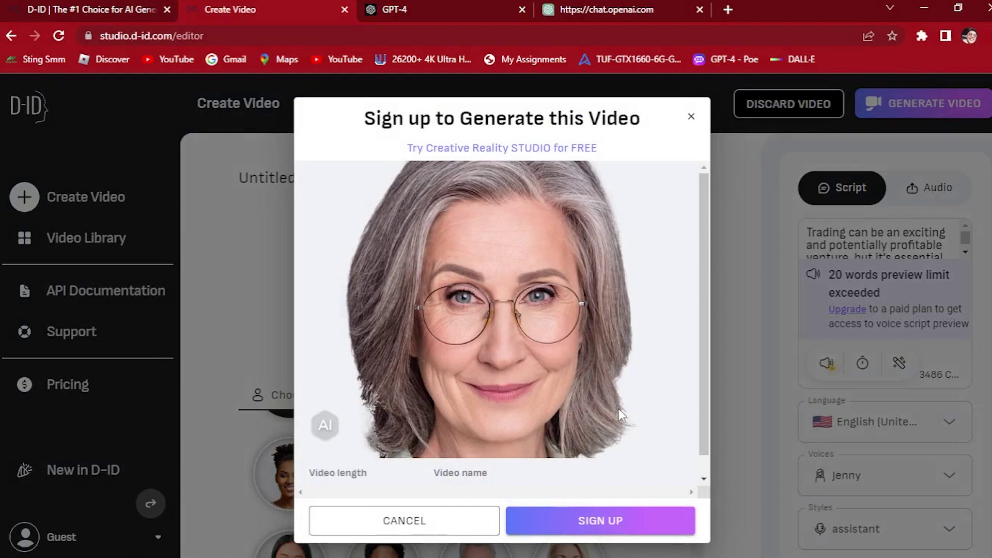
left_click(554, 523)
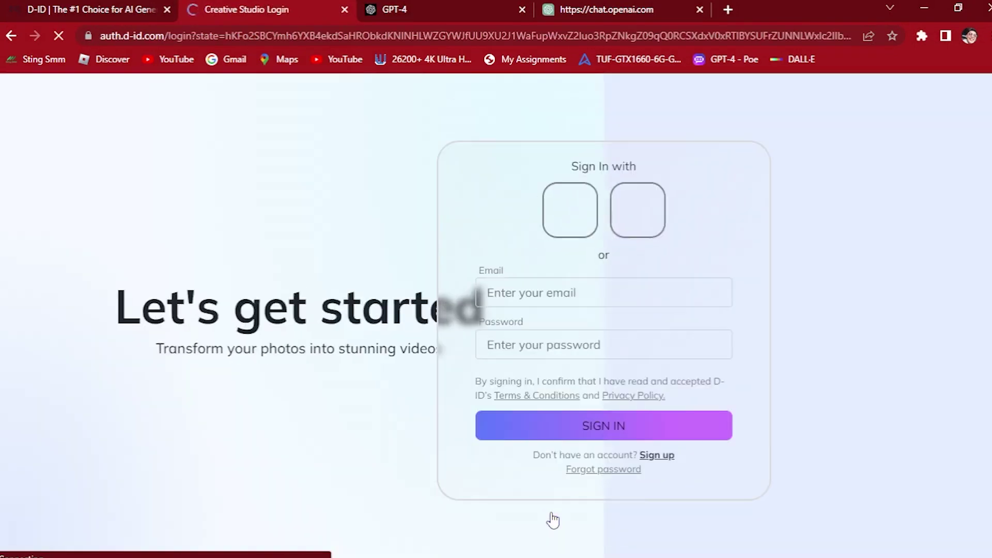
left_click(598, 300)
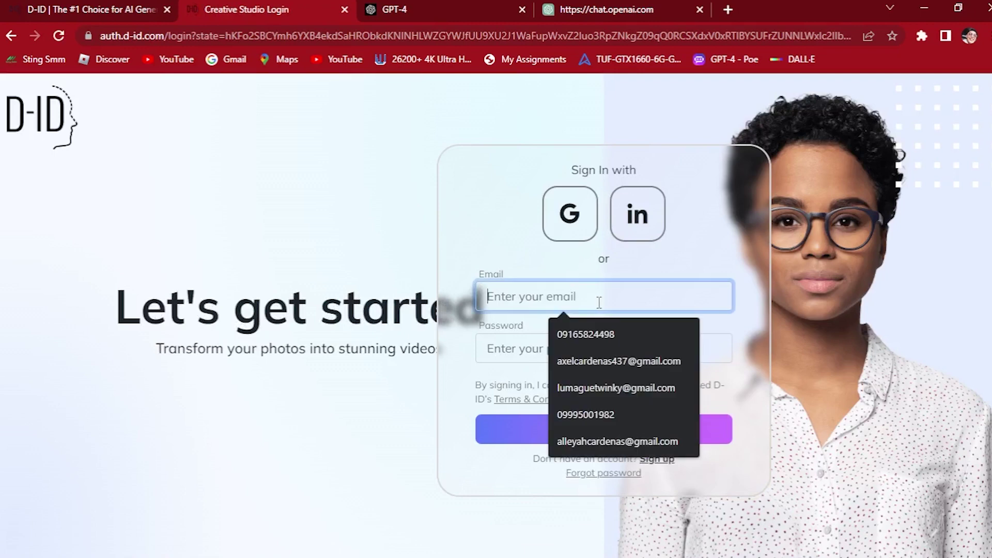
left_click(617, 362)
left_click(558, 351)
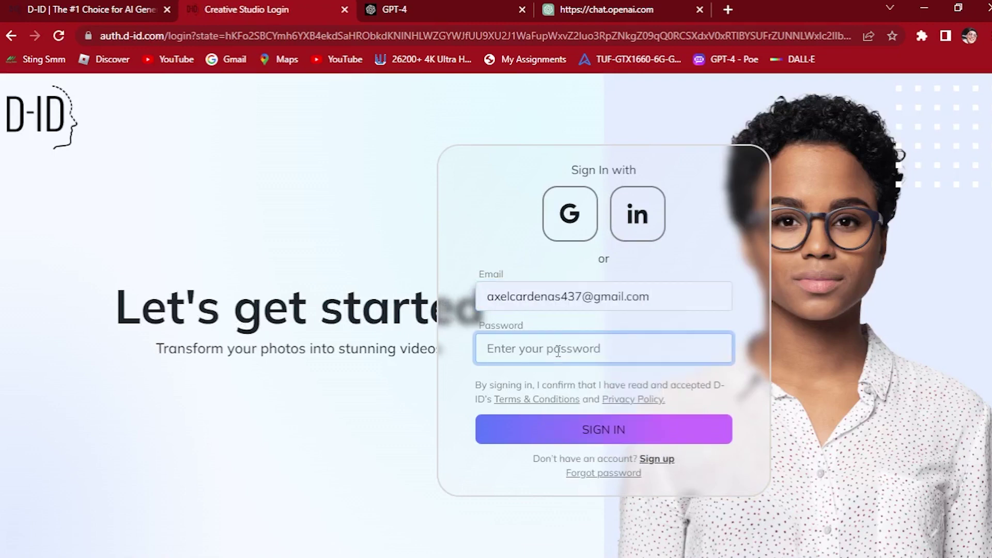
type("•")
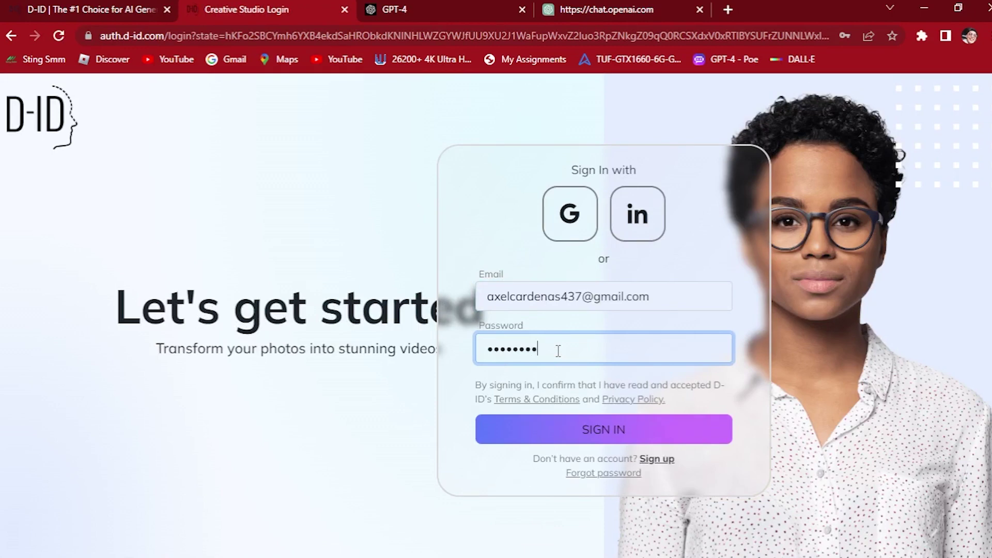
type("••••••••••••")
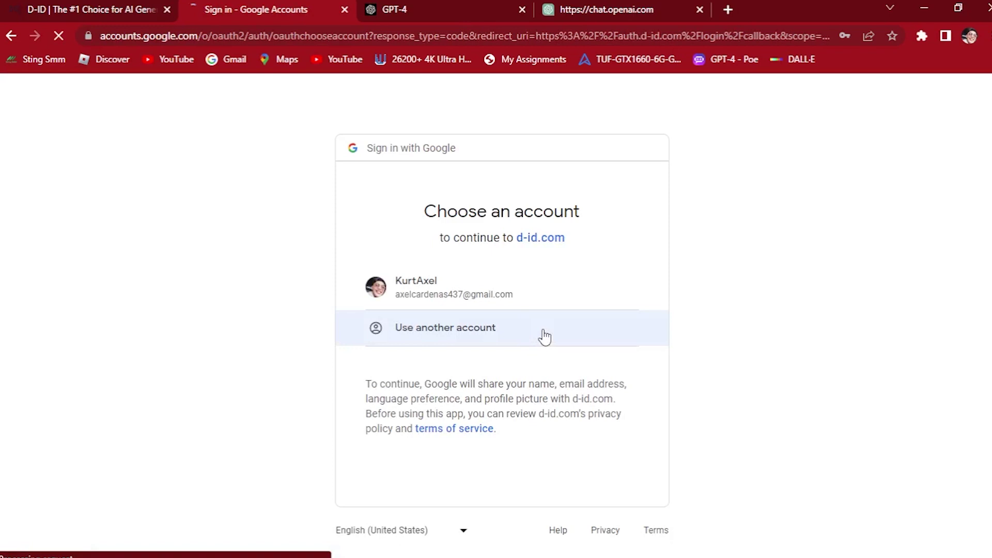
left_click(814, 248)
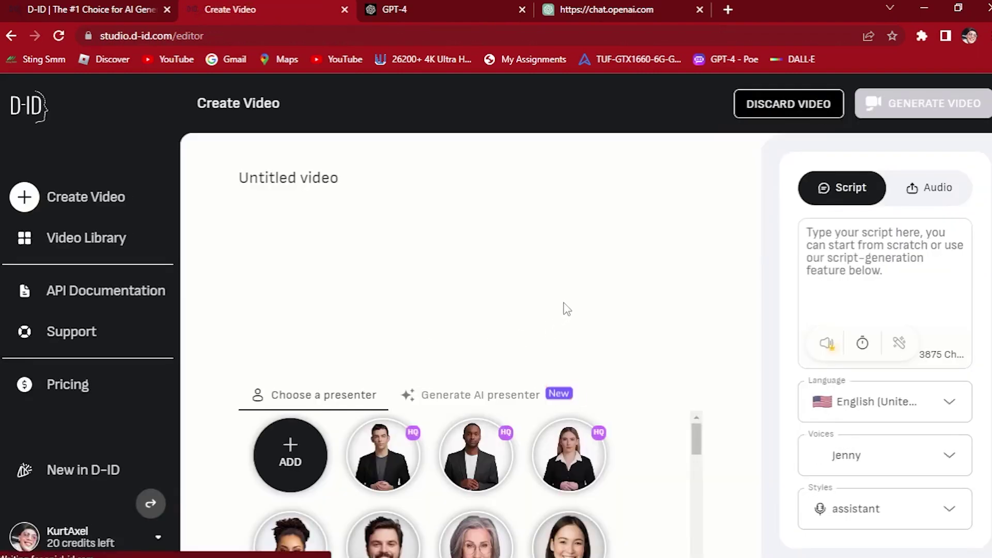
Generate the presenter video, confirming the 2-credit cost
left_click(933, 107)
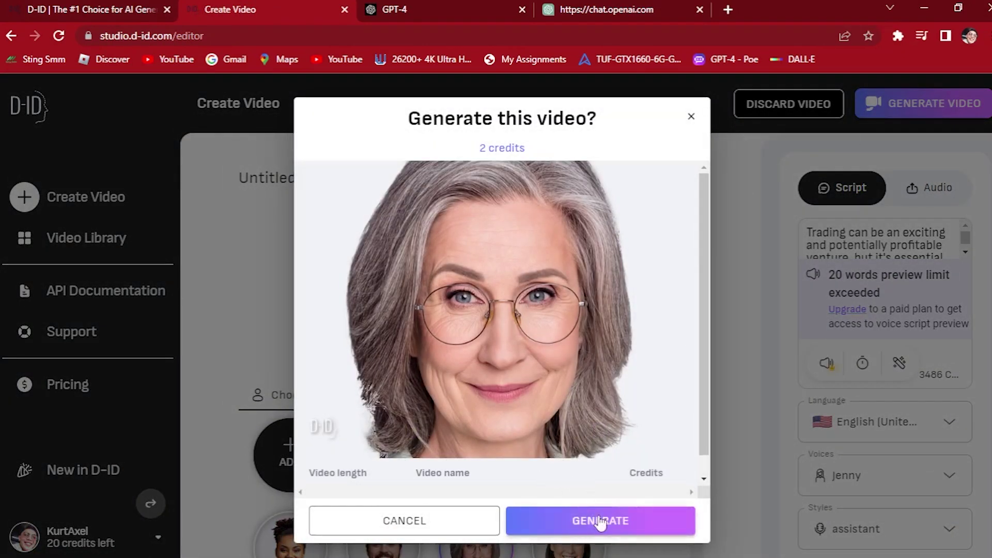
left_click(598, 520)
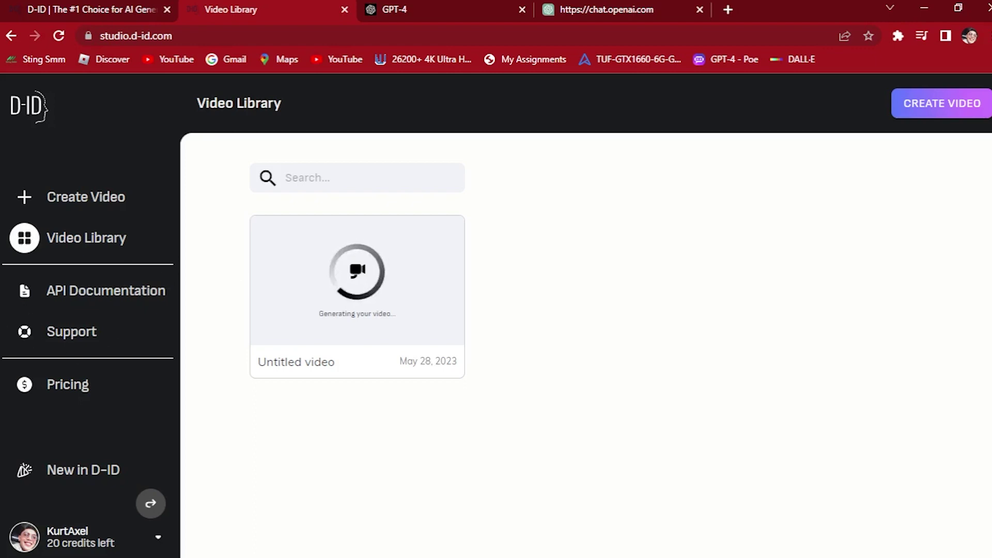
Play the 00:23 clip of the grey-haired woman through, then close the player
mouse_move(331, 303)
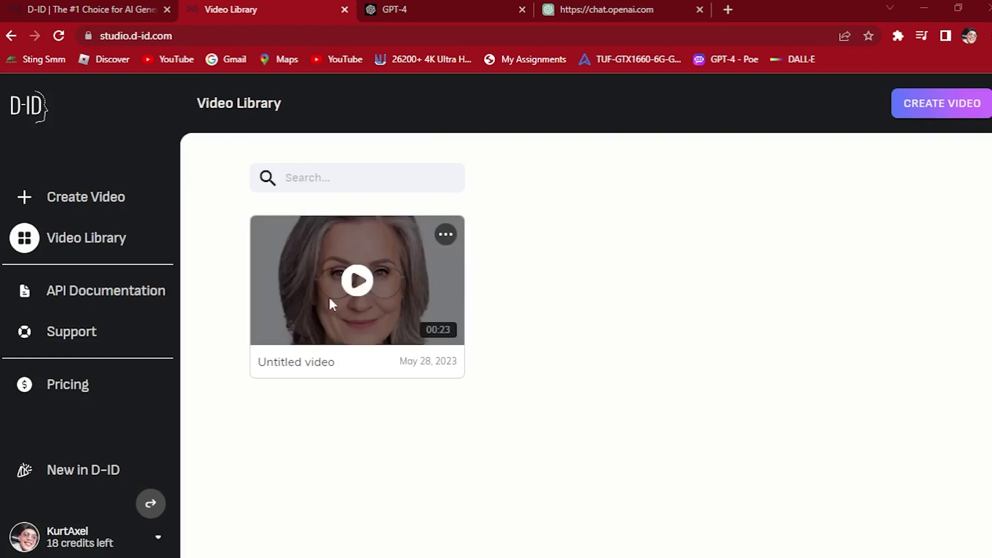
left_click(358, 282)
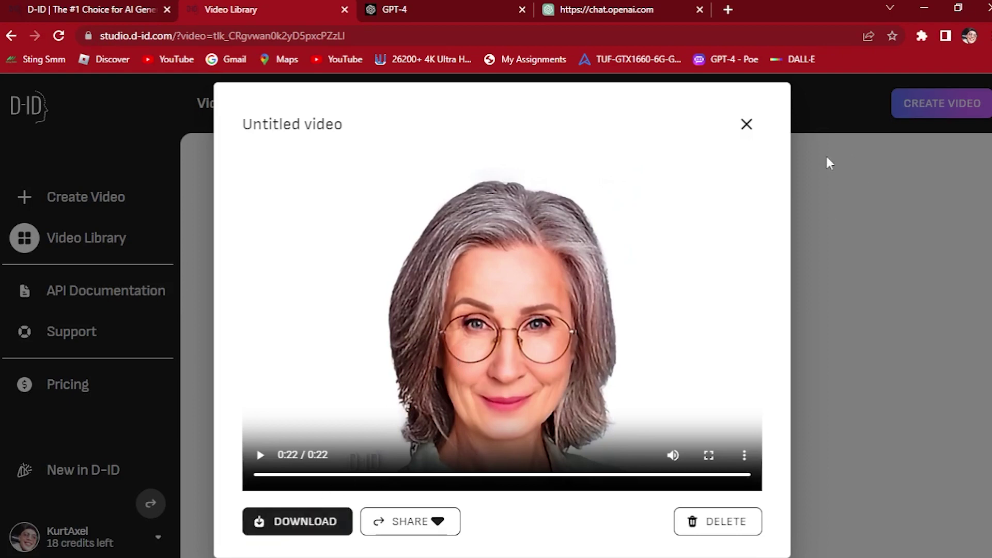
left_click(747, 124)
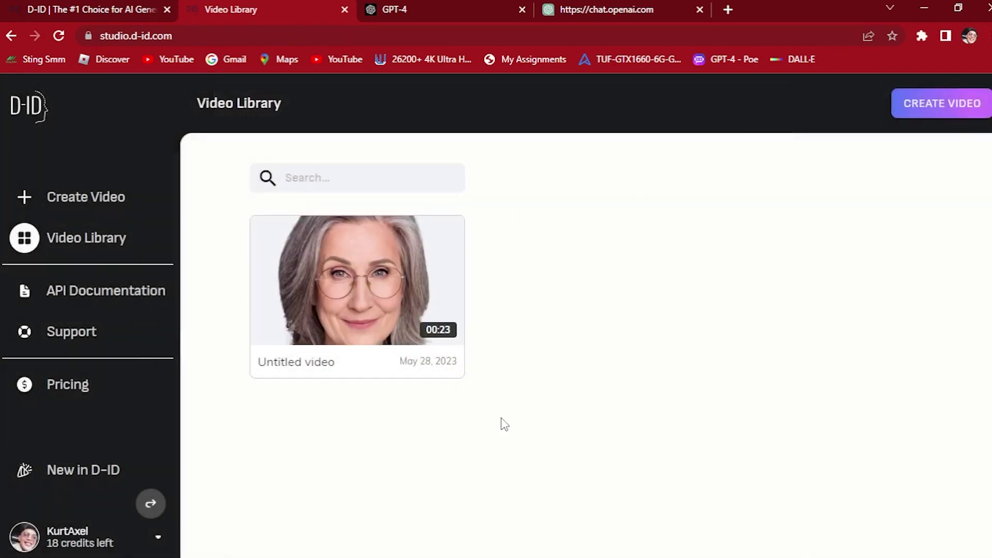